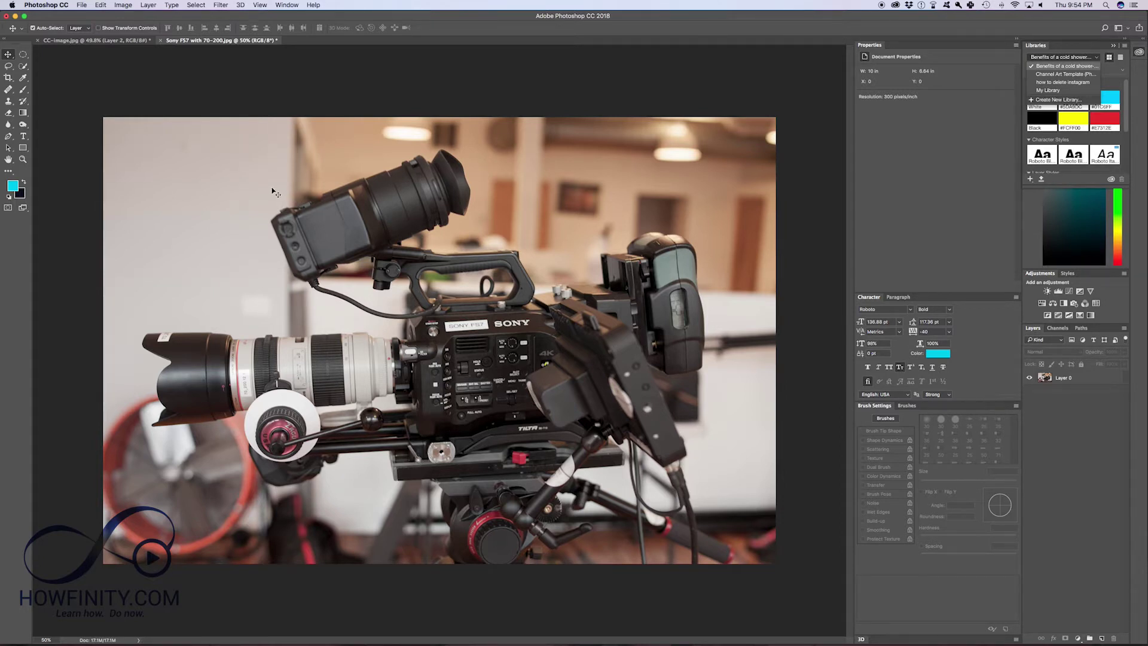
# Crop the camera photo to a 16:9 ratio across its full width, trimming both the upper and lower edges
pyautogui.click(1074, 380)
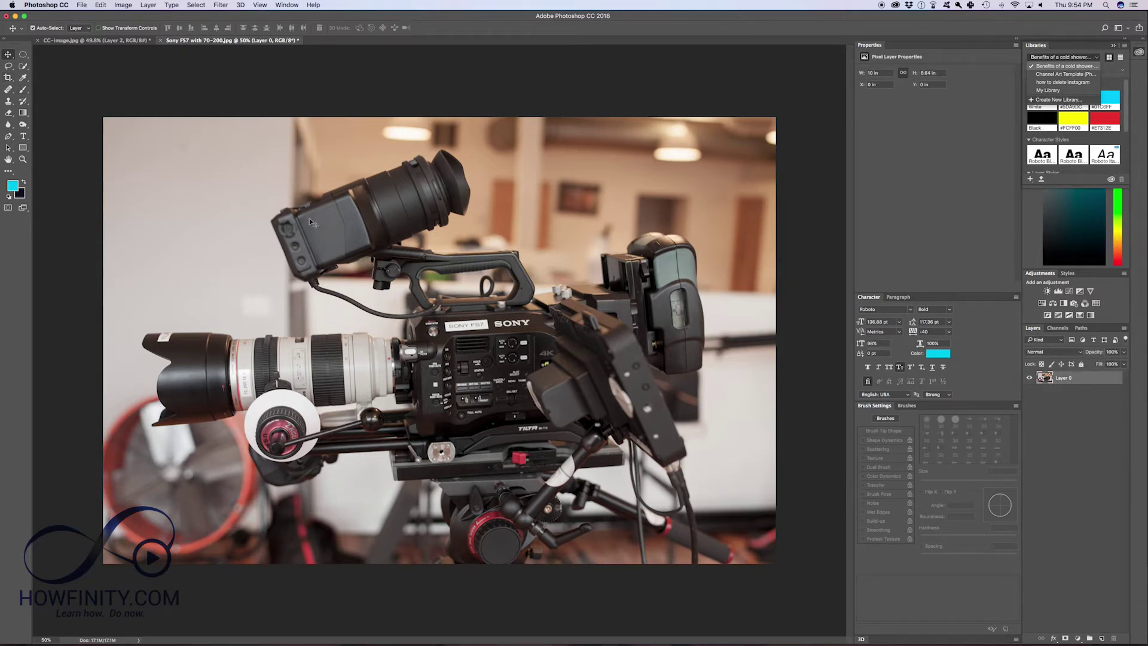
pyautogui.click(9, 78)
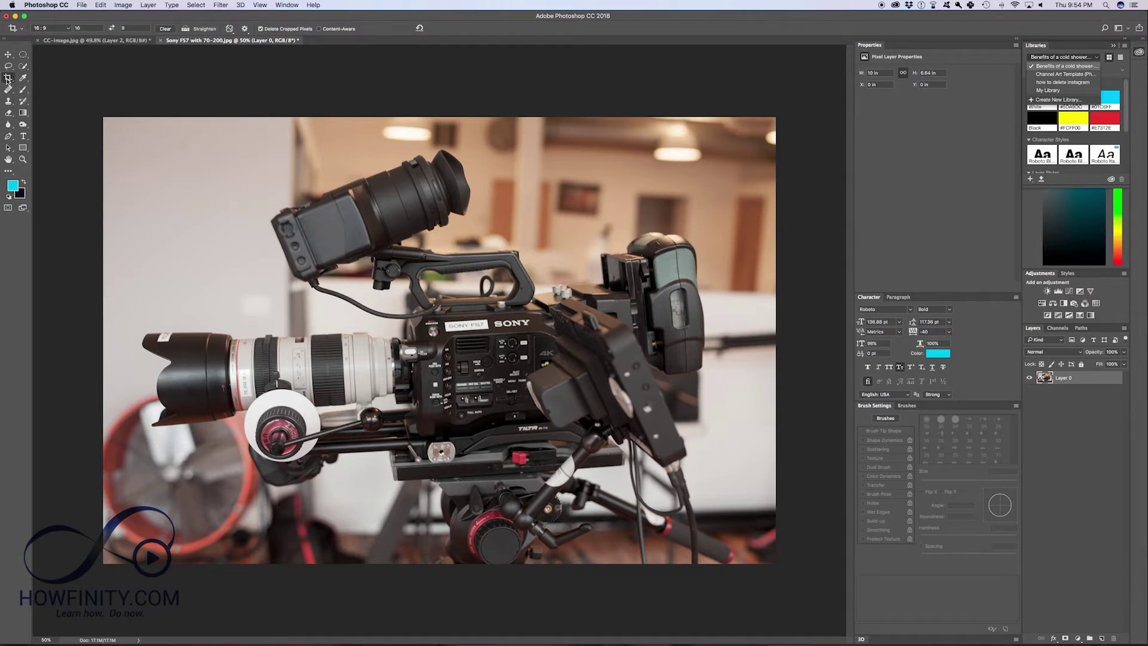
pyautogui.click(52, 28)
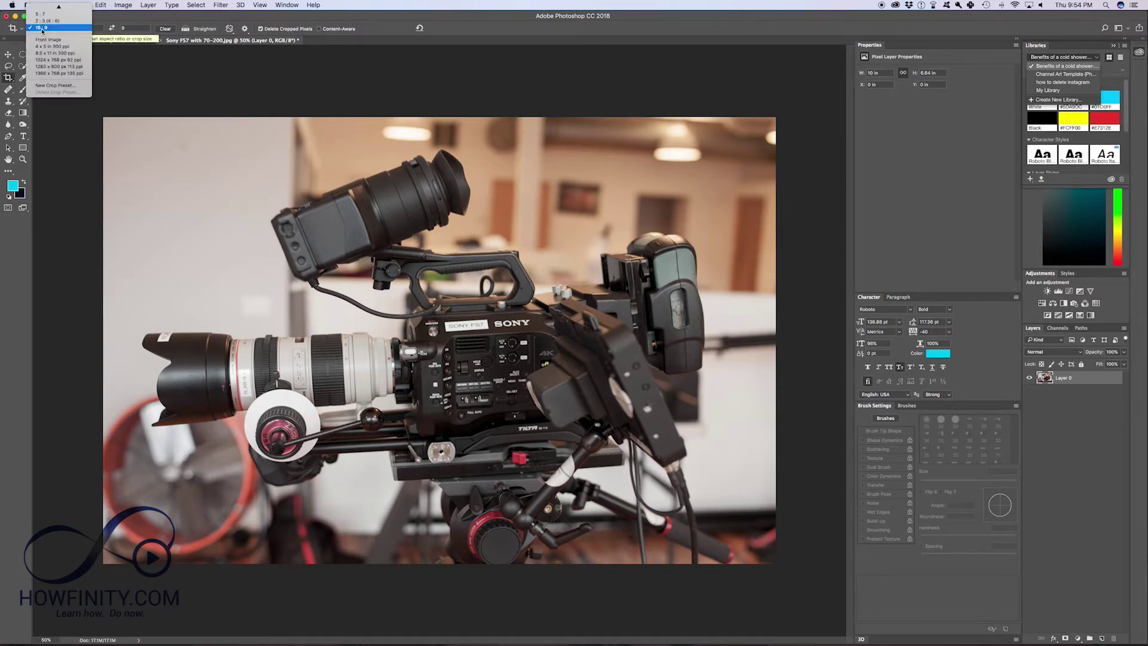
pyautogui.click(42, 29)
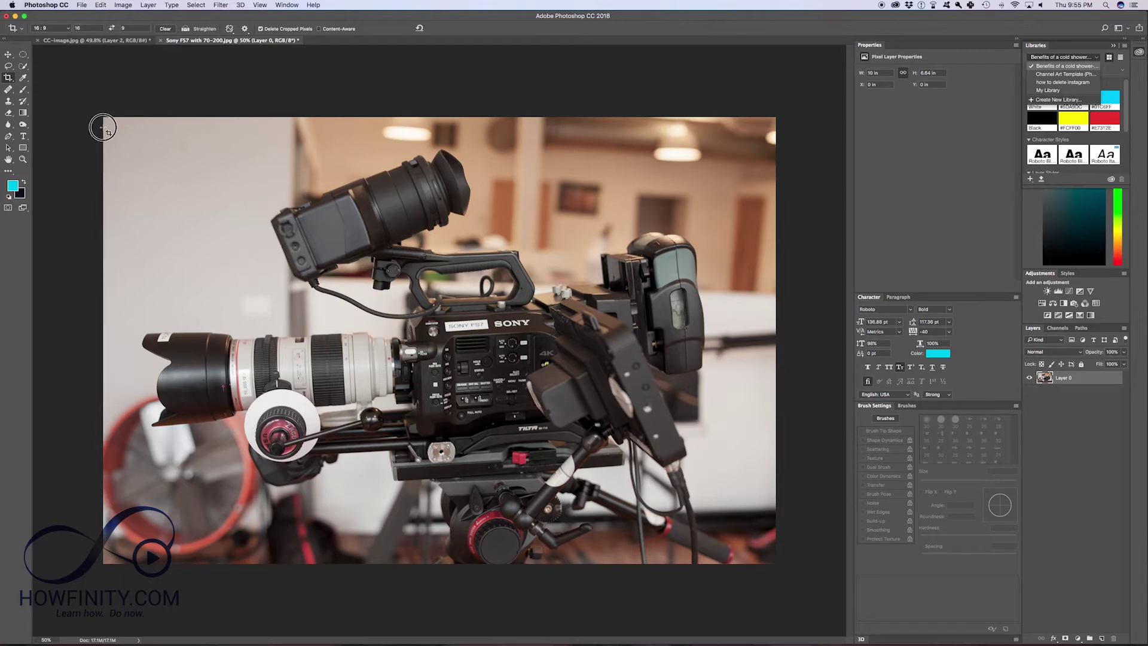
pyautogui.moveTo(103, 128); pyautogui.dragTo(818, 587)
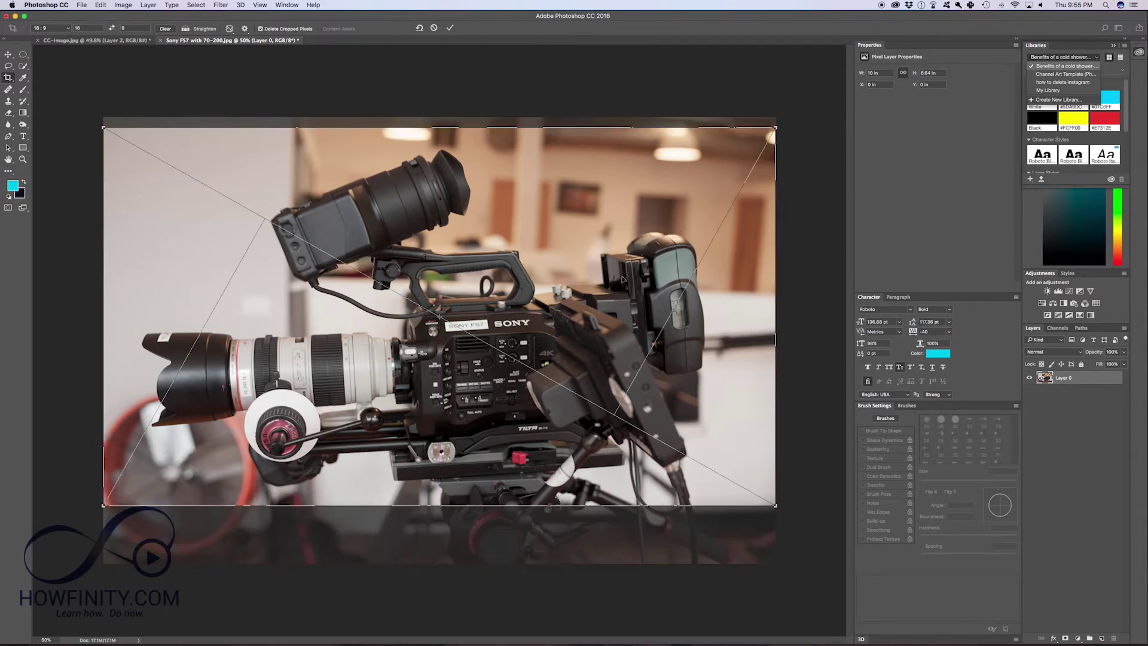
pyautogui.moveTo(605, 263)
pyautogui.mouseDown()
pyautogui.moveTo(602, 276)
pyautogui.moveTo(606, 266)
pyautogui.mouseUp()
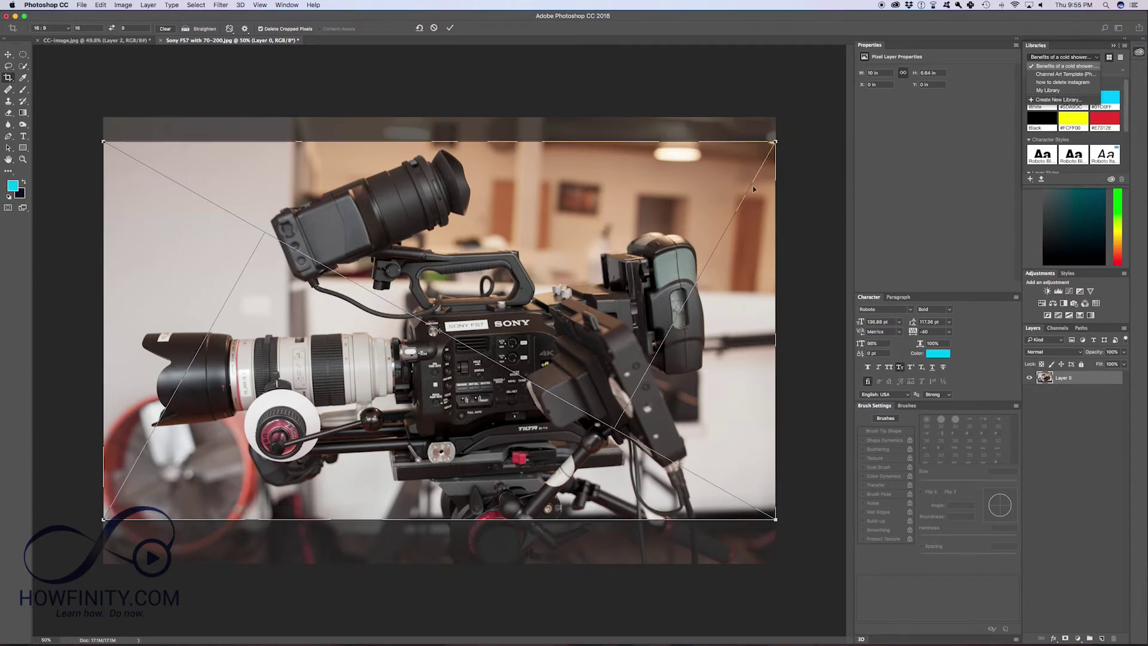
pyautogui.moveTo(602, 173); pyautogui.dragTo(603, 171)
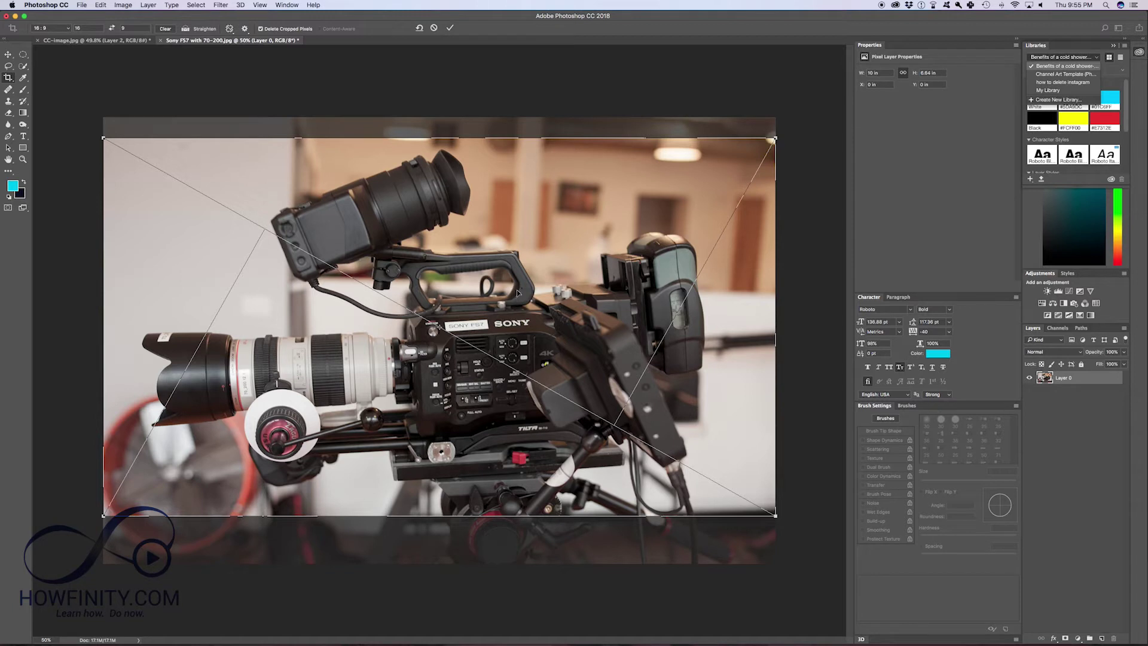
pyautogui.click(450, 28)
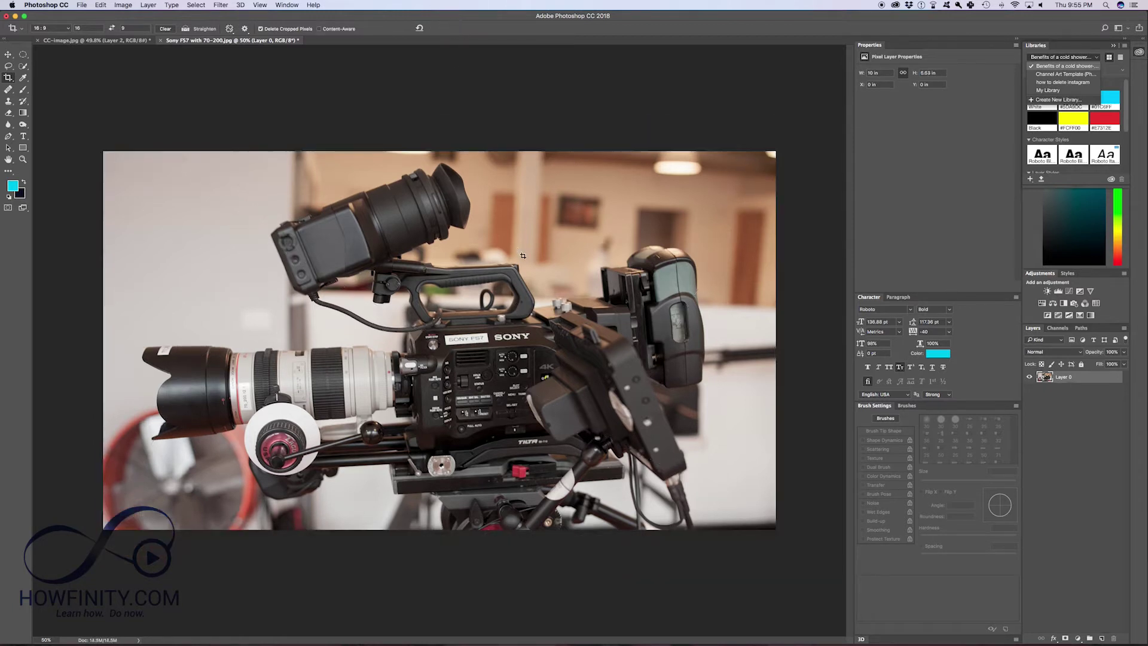
pyautogui.press('v')
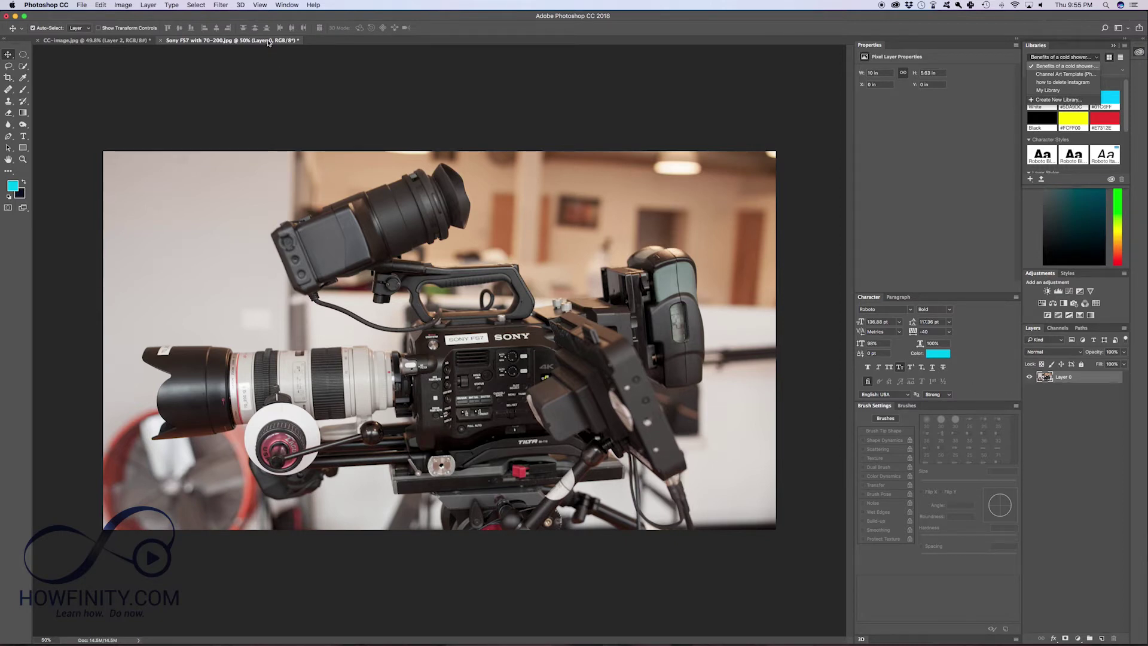
# Add a new guide layout with 3 columns across the cropped photo
pyautogui.click(259, 4)
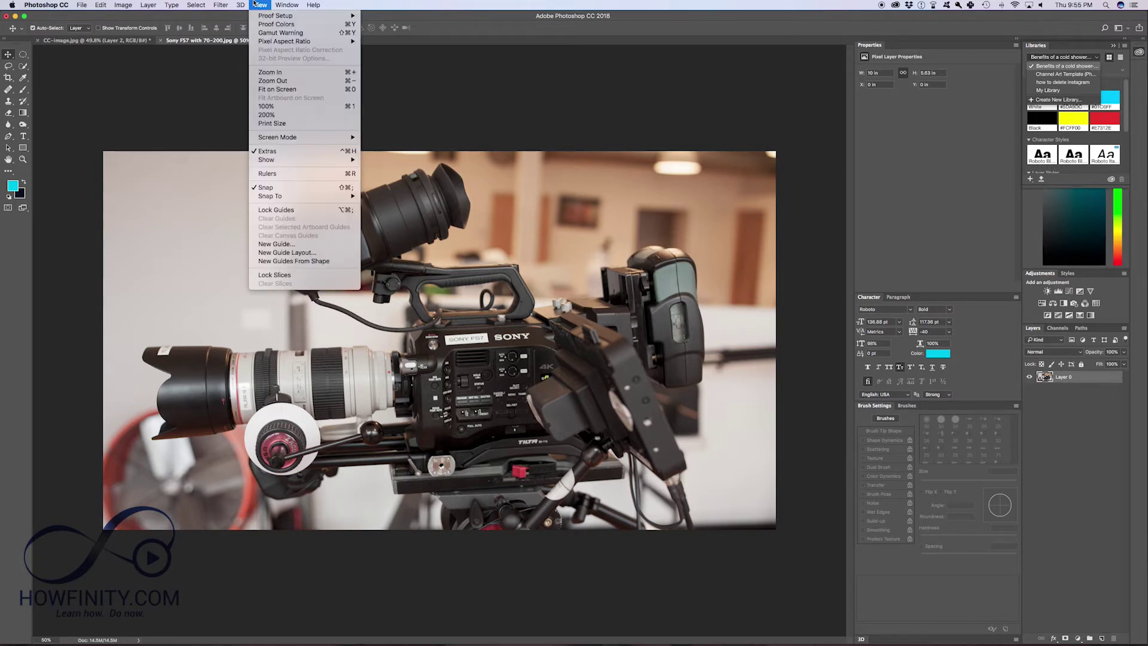
pyautogui.click(290, 256)
pyautogui.moveTo(607, 266); pyautogui.dragTo(631, 270)
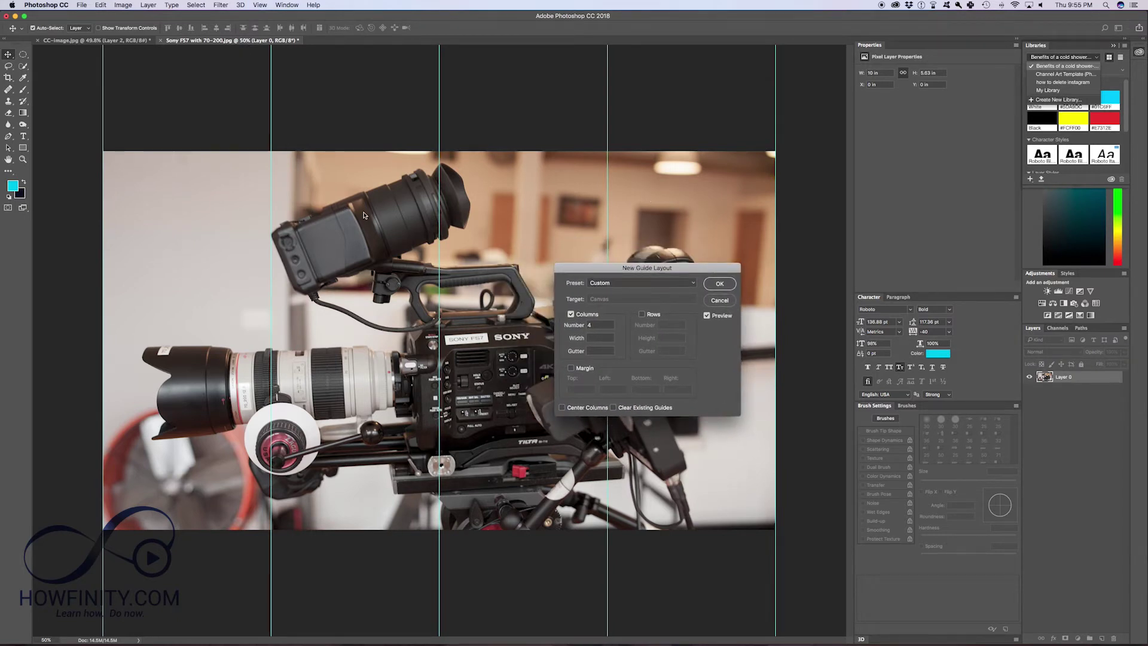
pyautogui.moveTo(608, 273); pyautogui.dragTo(567, 285)
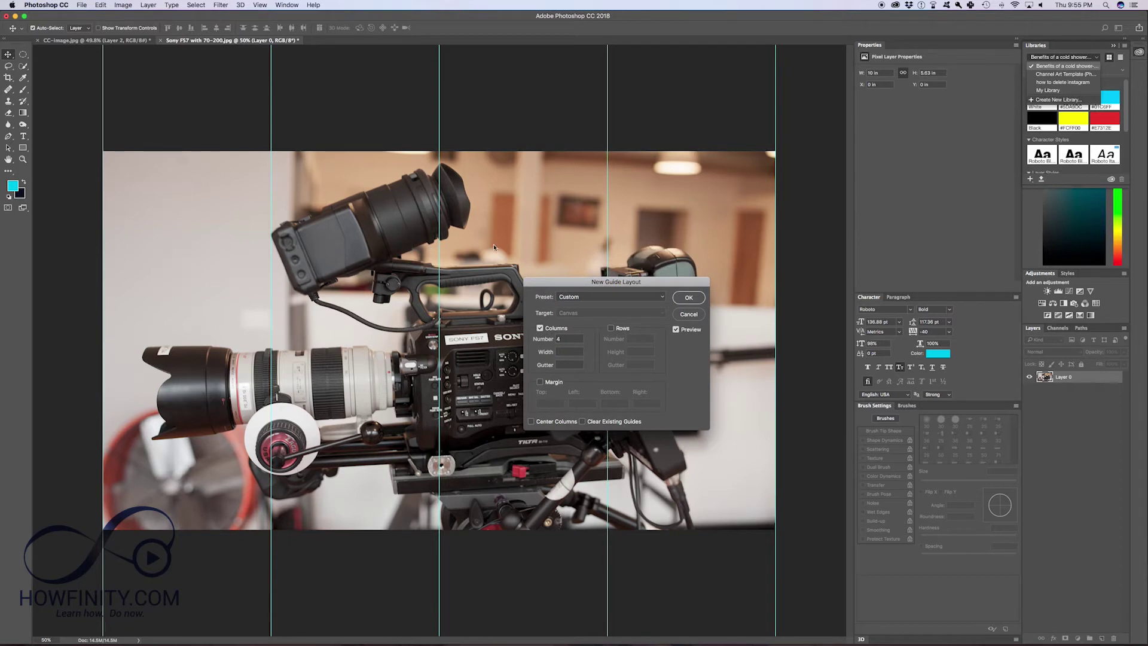
pyautogui.doubleClick(559, 339)
pyautogui.write('3')
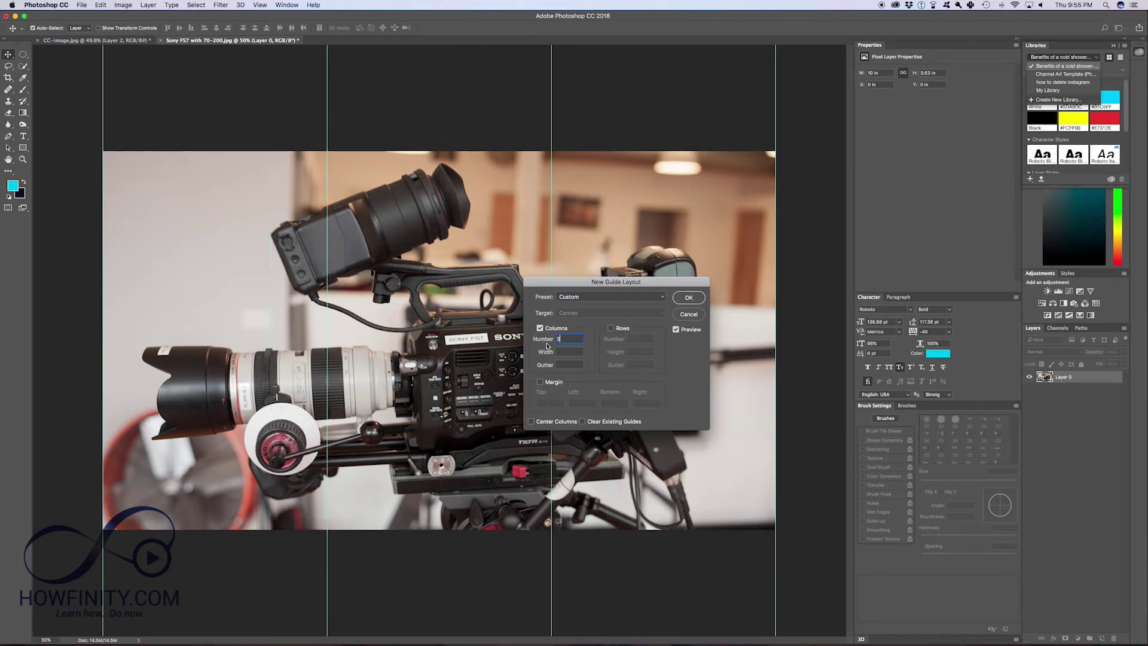
pyautogui.press('Tab')
pyautogui.moveTo(623, 284); pyautogui.dragTo(589, 289)
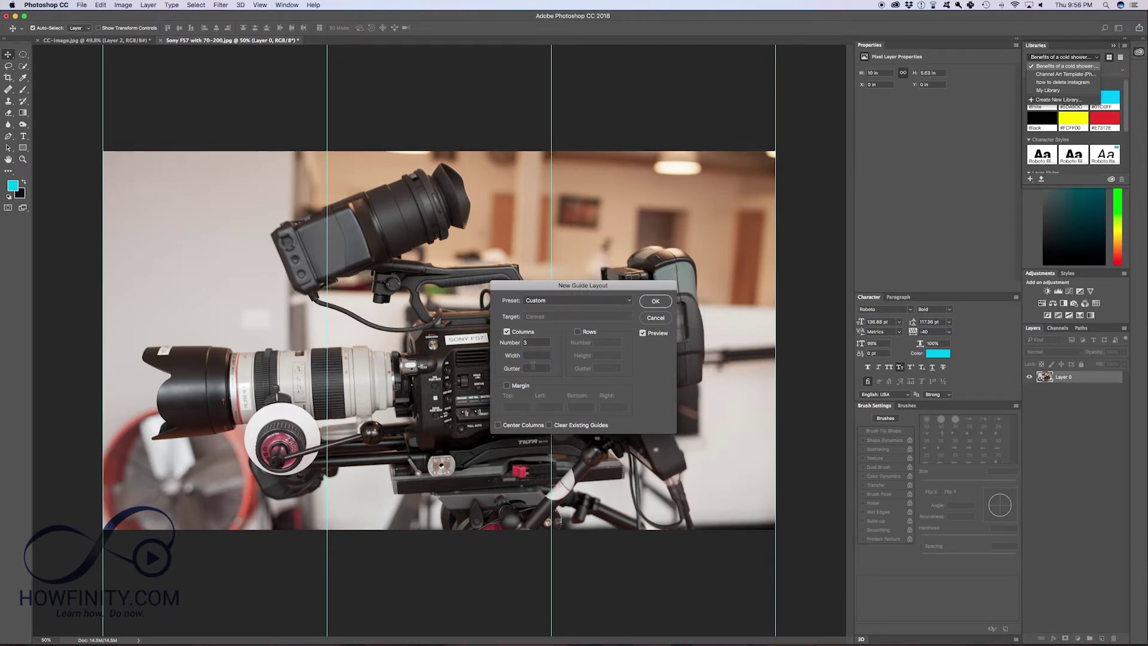
pyautogui.click(662, 303)
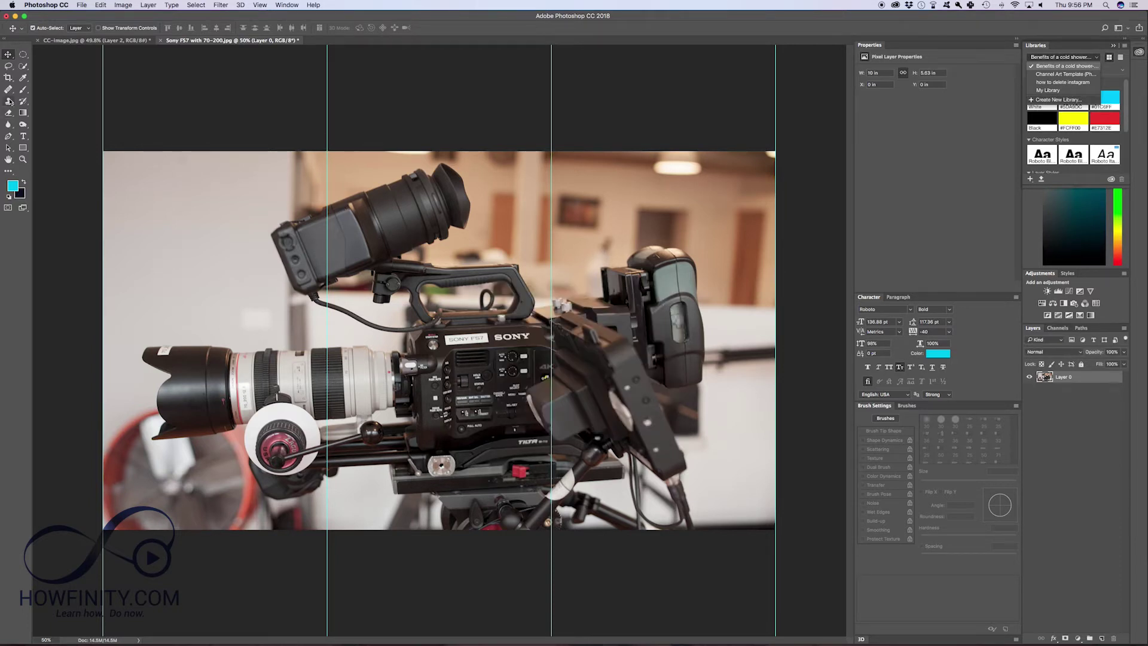
# Divide the photo into slices from its guides with the Slice Tool
pyautogui.click(8, 78)
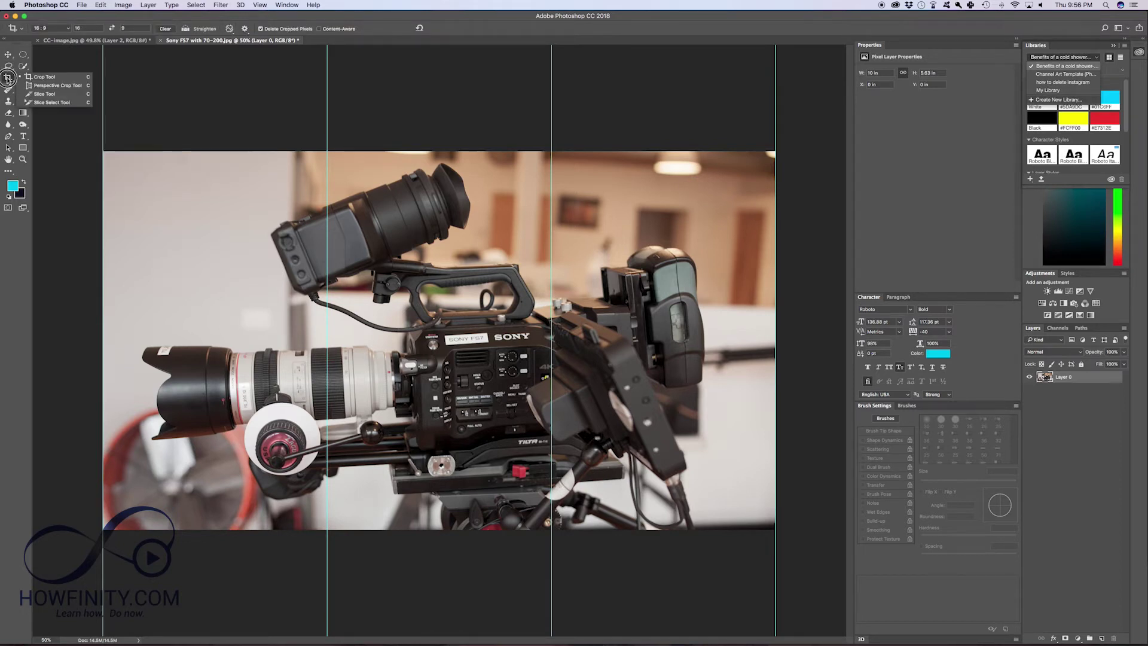
pyautogui.rightClick(8, 78)
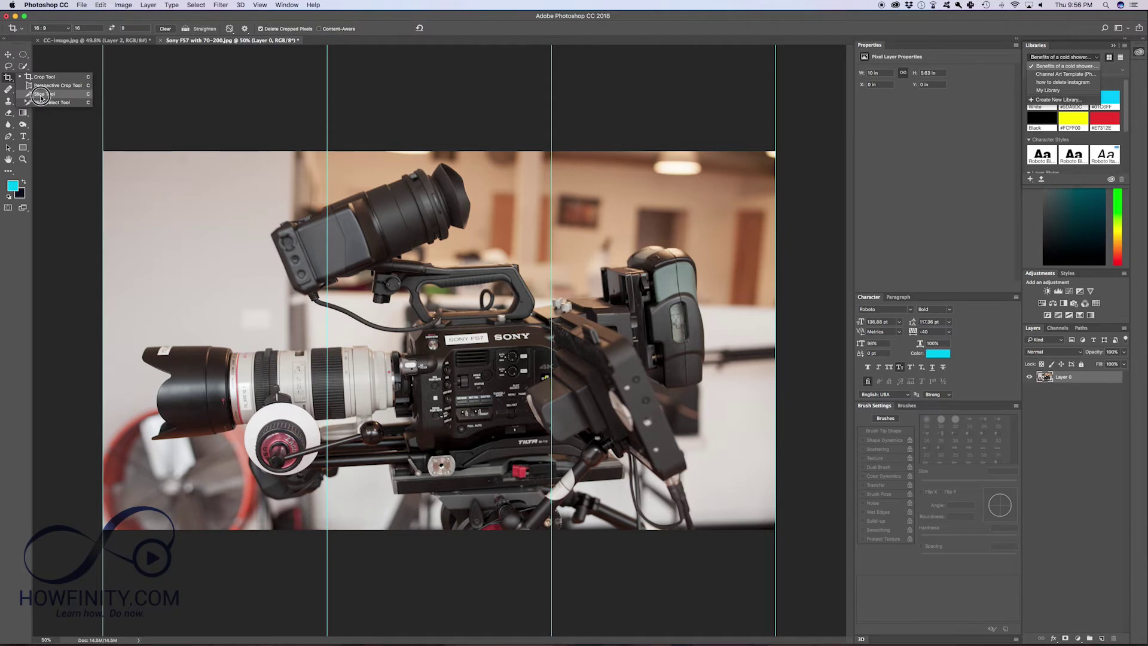
pyautogui.click(40, 95)
pyautogui.rightClick(8, 77)
pyautogui.click(35, 94)
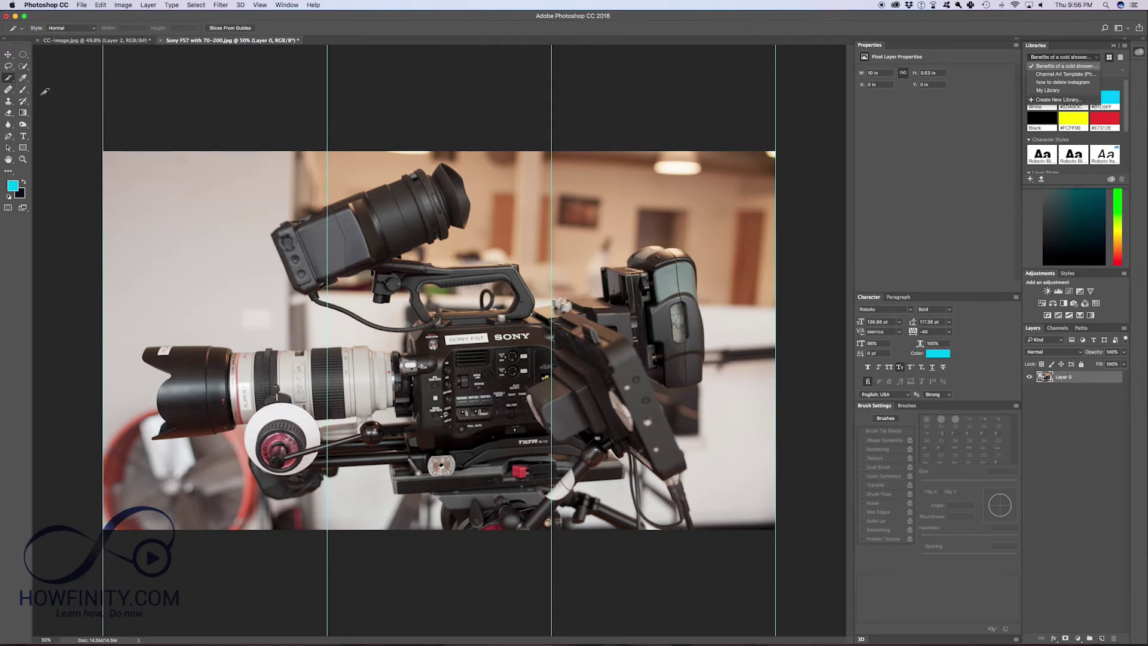
pyautogui.click(241, 30)
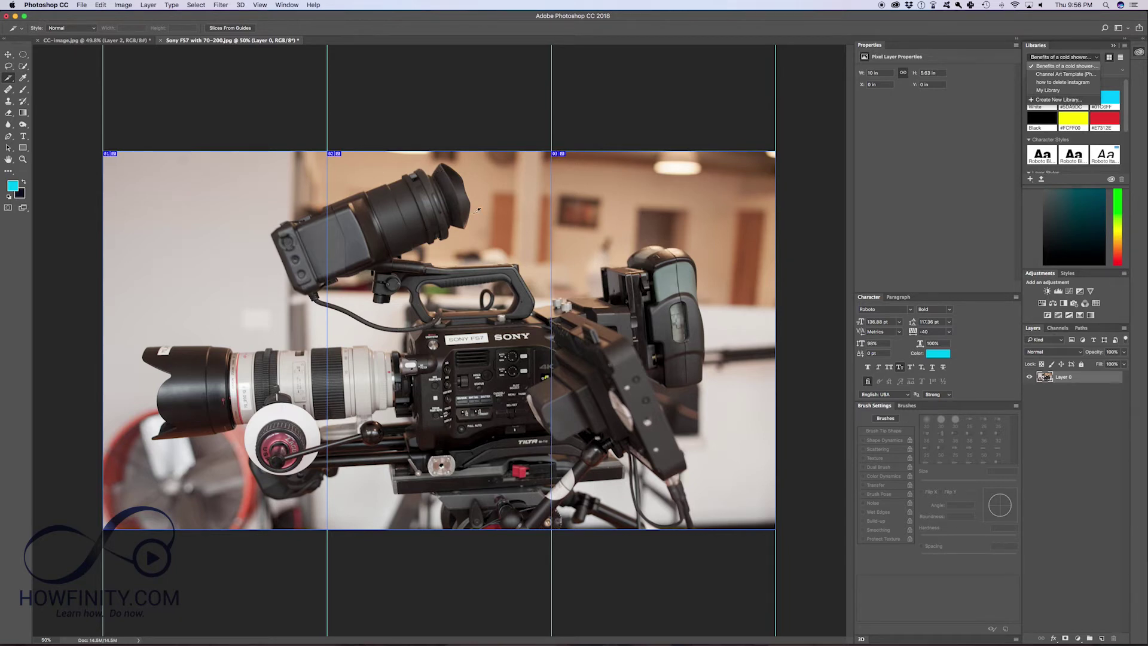
# Start a Save for Web (Legacy) export of the sliced photo as JPEG with quality 100
pyautogui.click(82, 5)
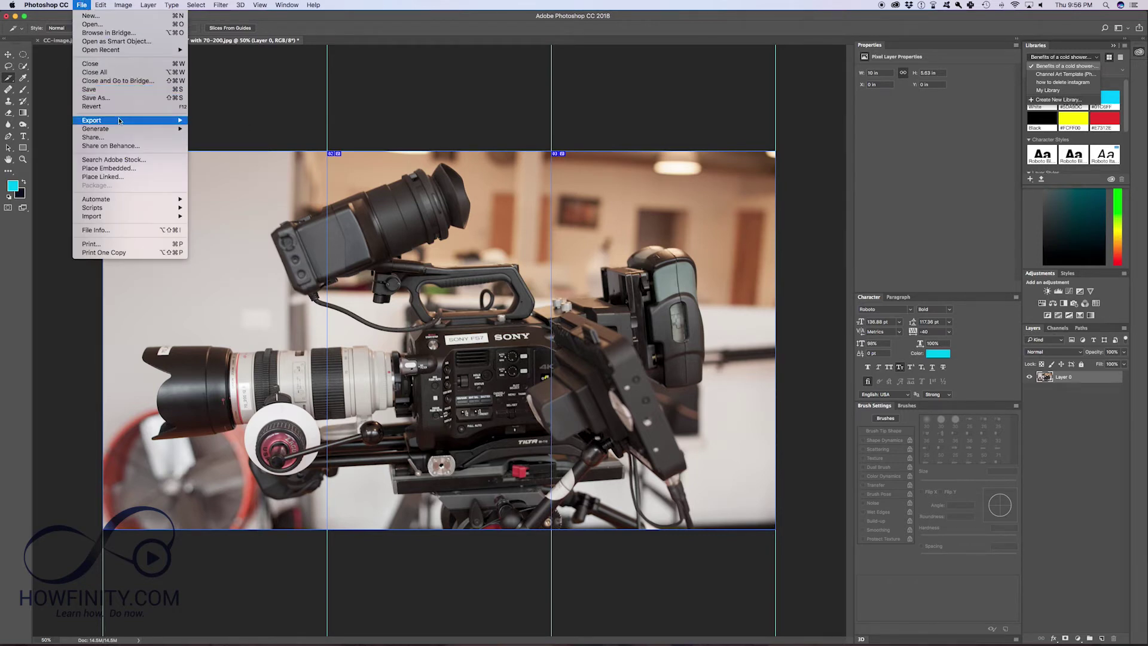
pyautogui.moveTo(161, 124)
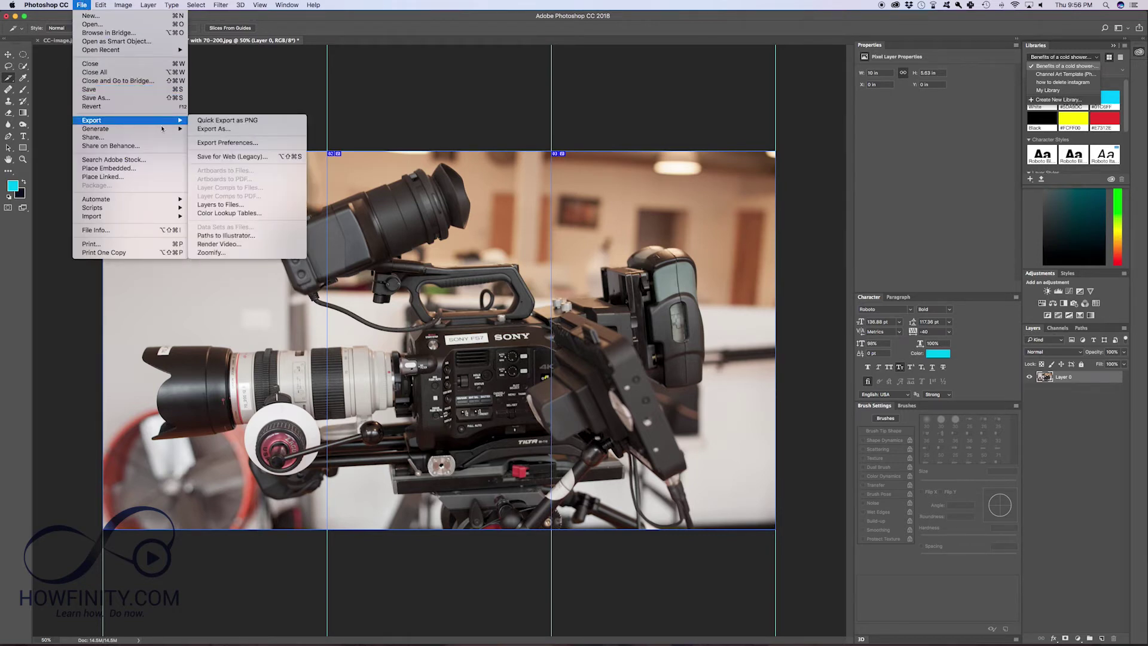
pyautogui.click(238, 157)
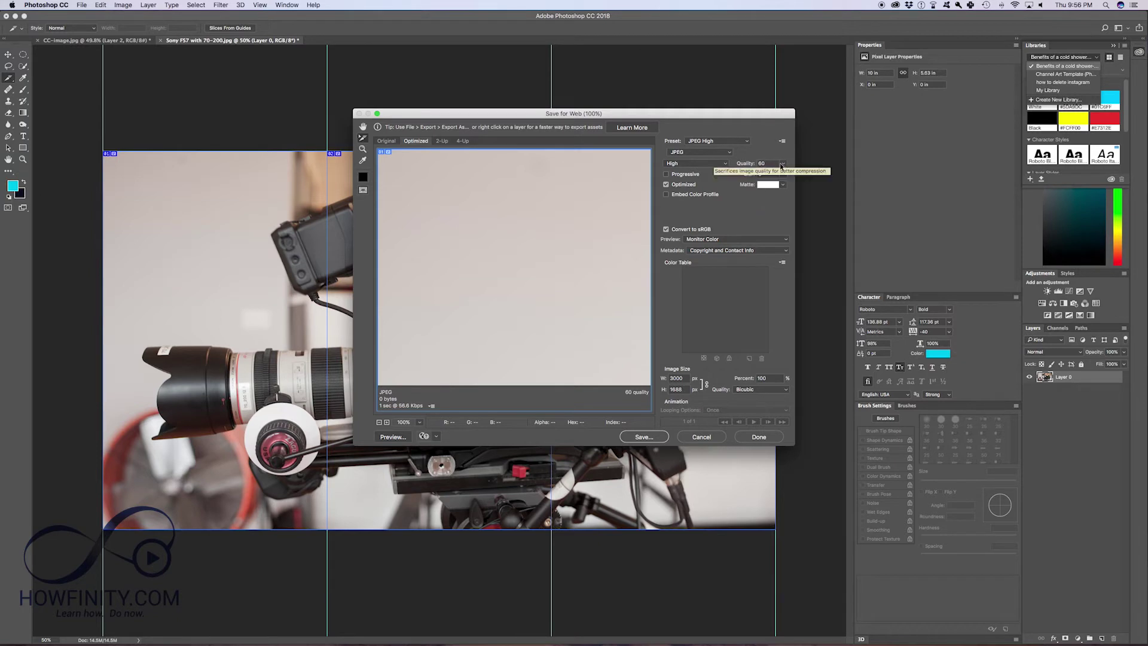
pyautogui.moveTo(772, 164); pyautogui.dragTo(728, 164)
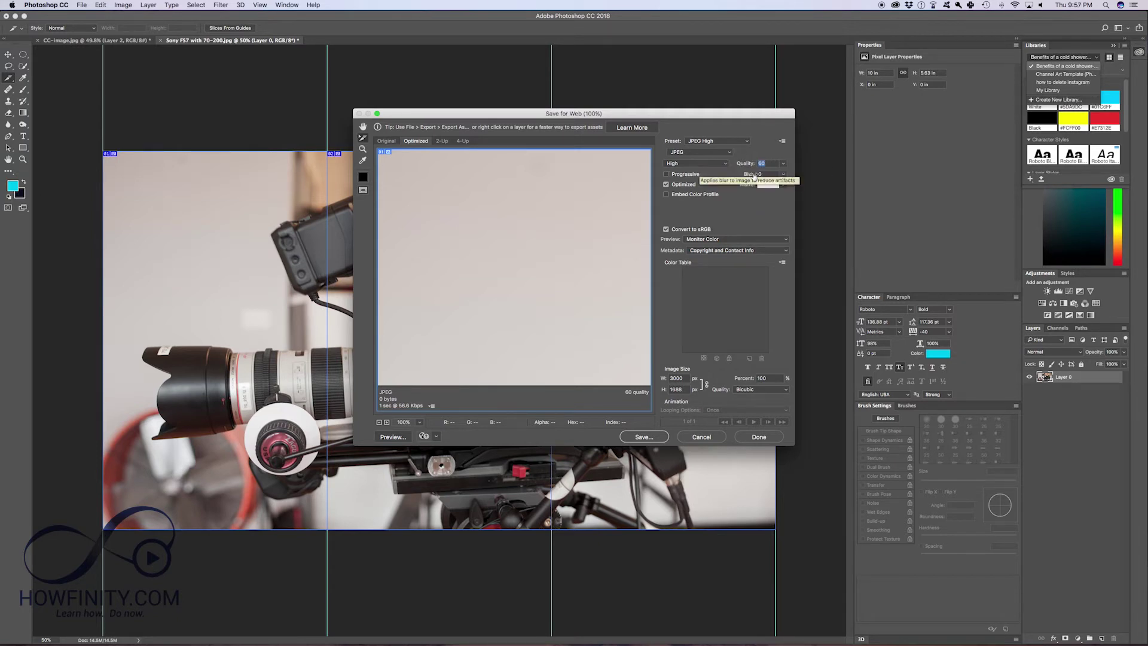
pyautogui.write('100')
pyautogui.press('Tab')
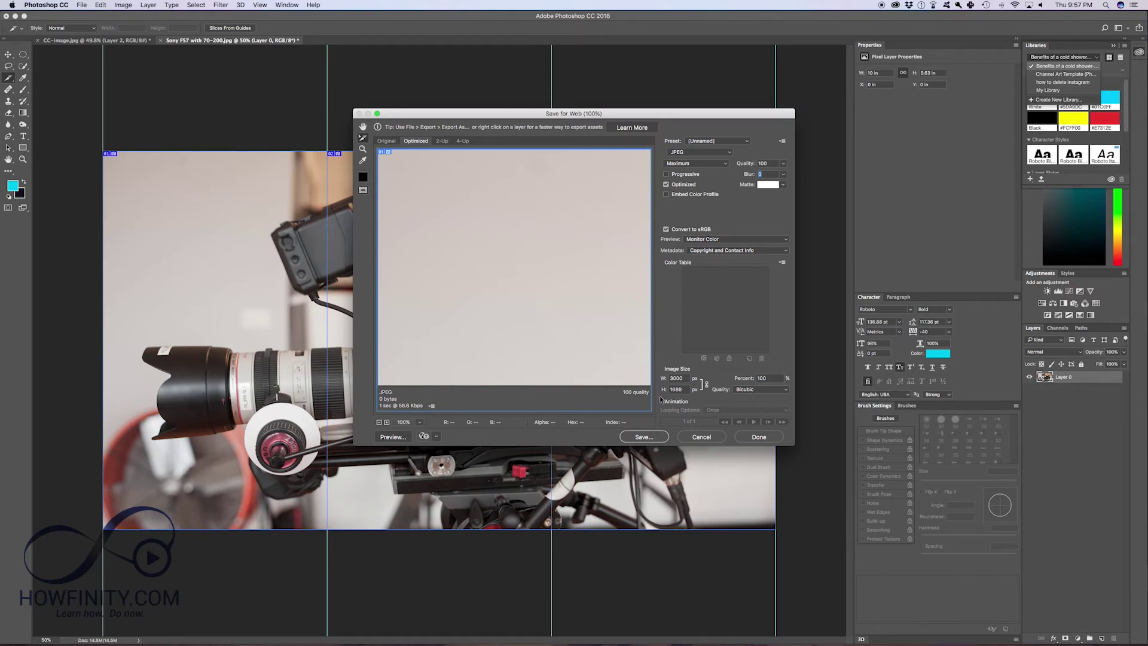
# Save all slices to the Desktop as images only, named Sony-FS7-with-70-200-web
pyautogui.click(643, 436)
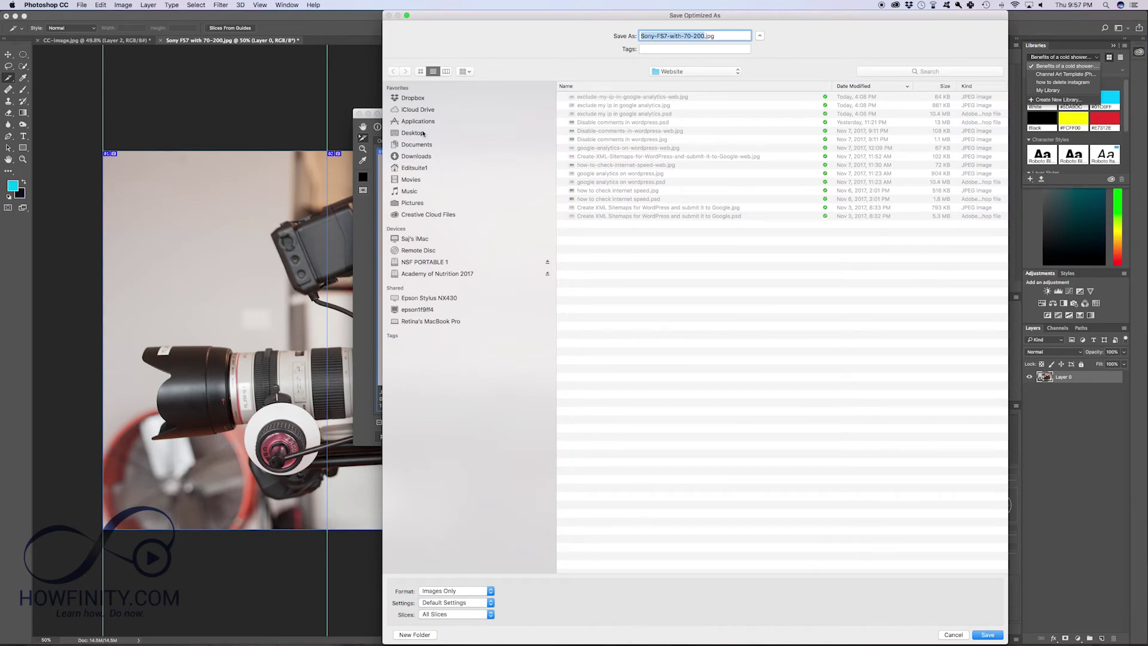
pyautogui.click(423, 133)
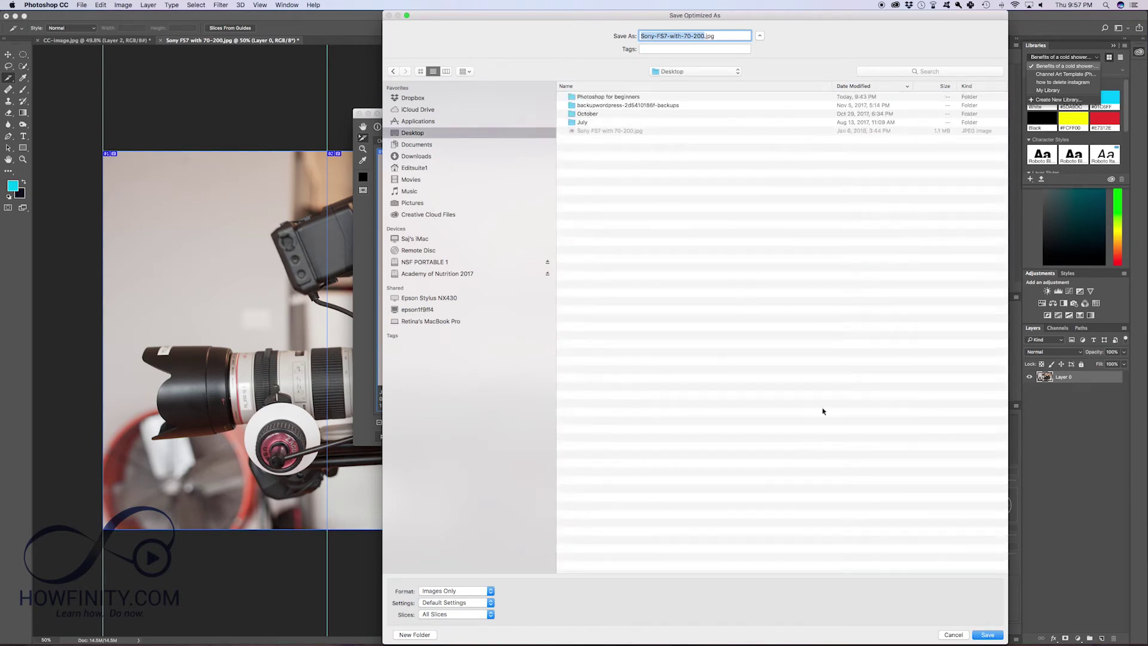
pyautogui.press('Return')
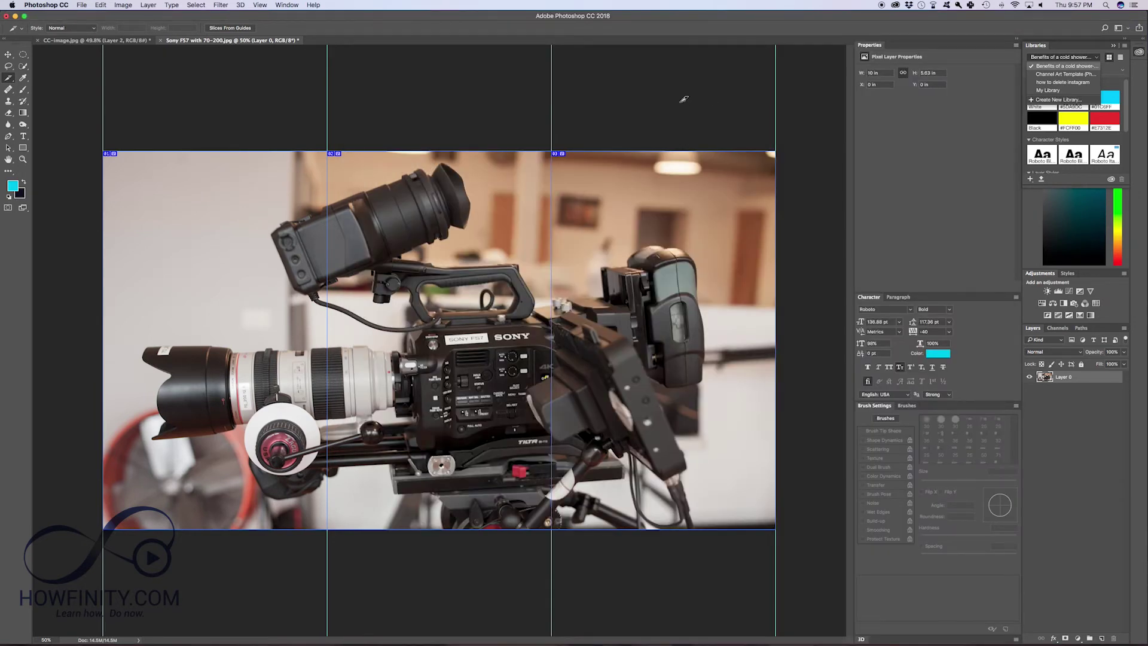
# Switch to Finder, close the Documents window and open the images folder from the desktop
pyautogui.press('super+h')
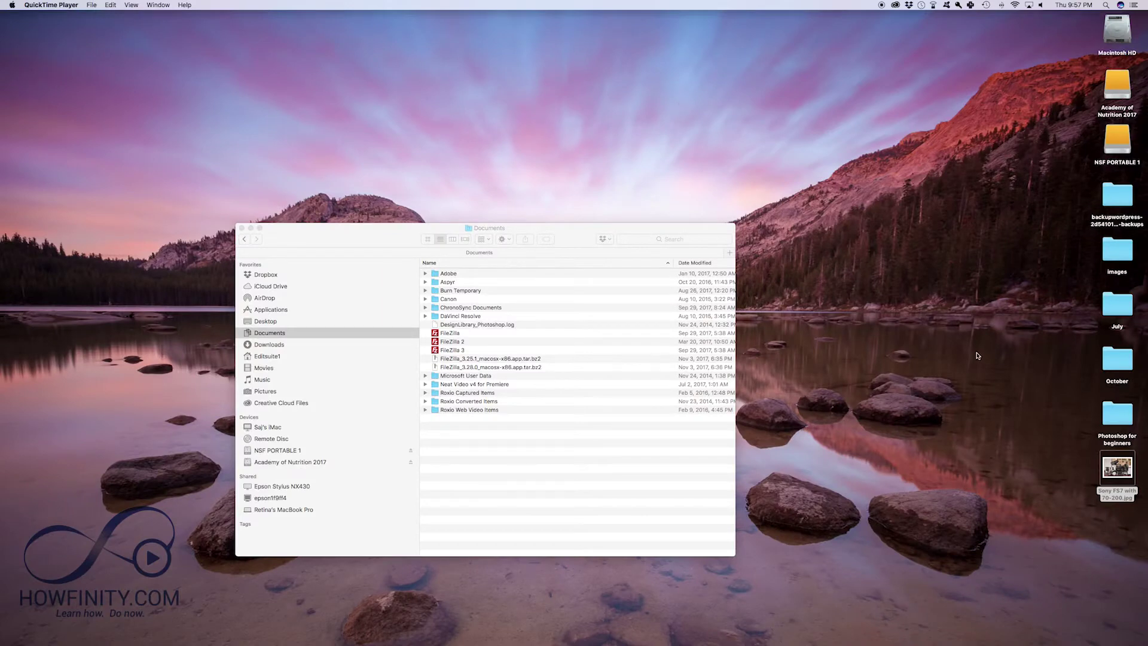
pyautogui.click(565, 232)
pyautogui.press('super+w')
pyautogui.click(1031, 402)
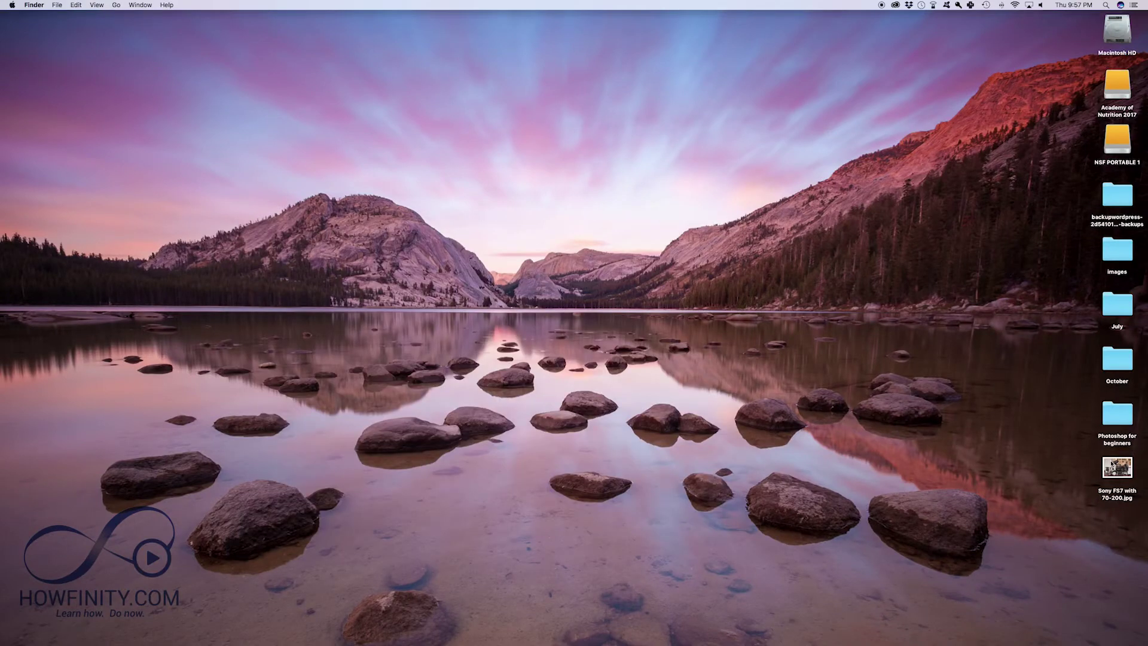
pyautogui.doubleClick(1117, 251)
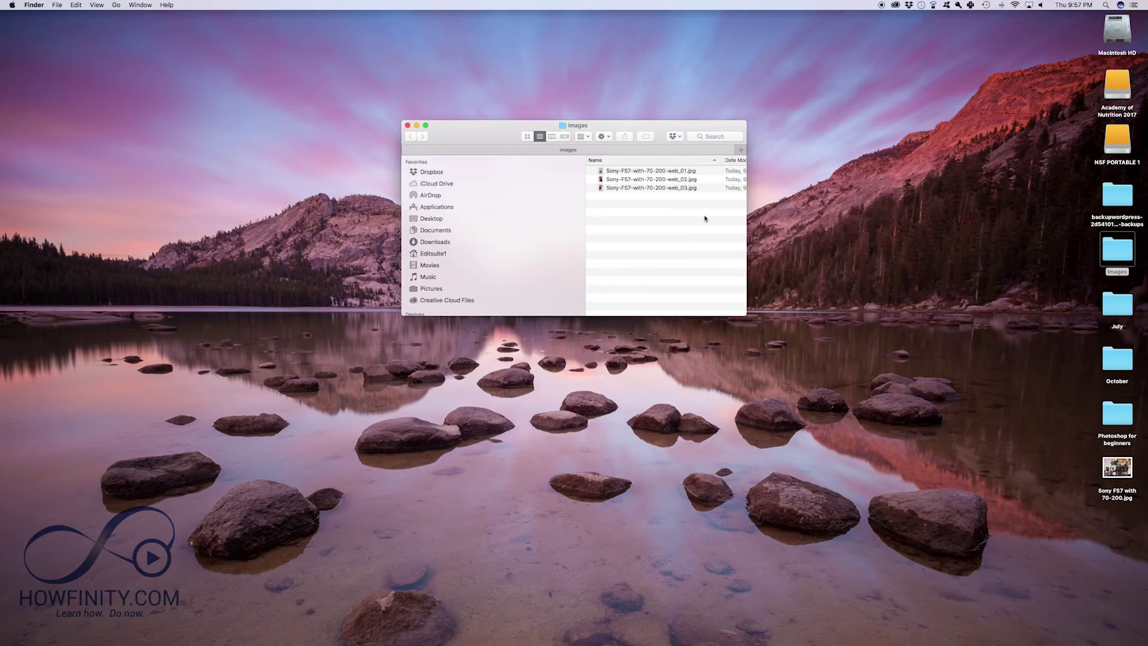
pyautogui.moveTo(571, 120); pyautogui.dragTo(415, 133)
# Preview the three exported slices in the images folder one after another, from web_01 to web_03
pyautogui.click(475, 184)
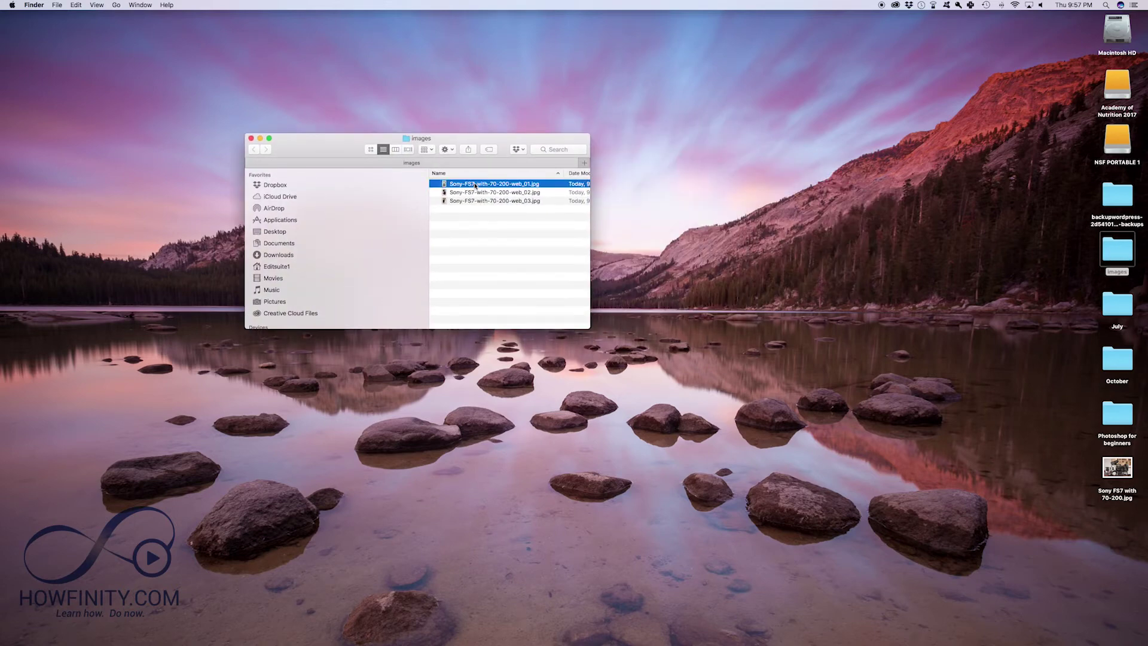
pyautogui.press('space')
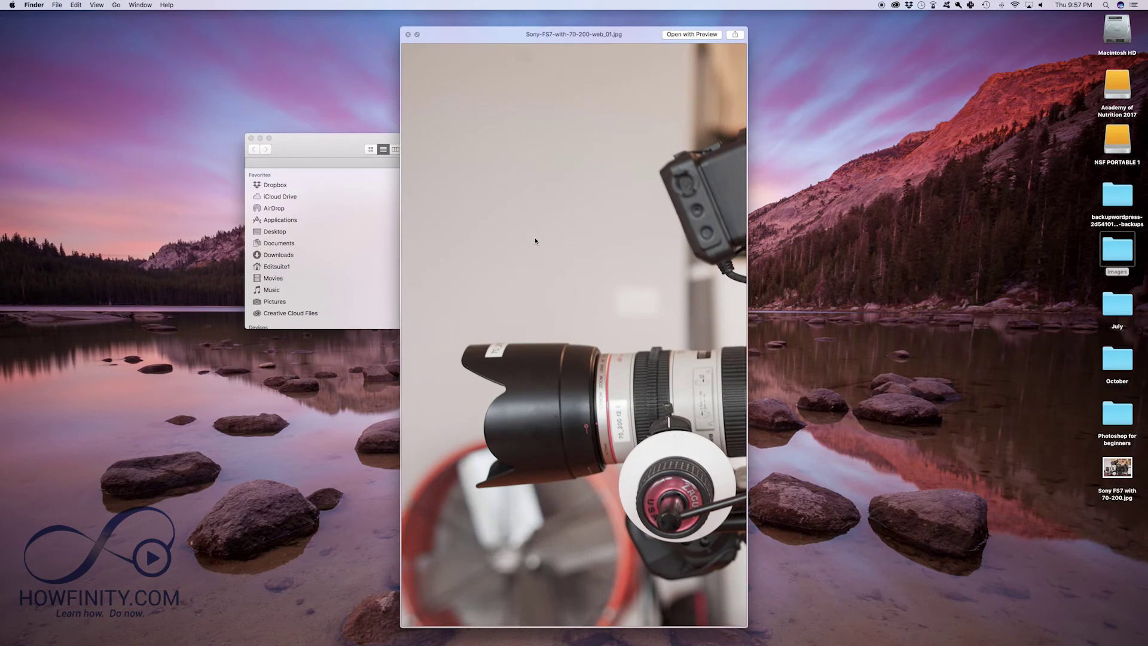
pyautogui.press('Down')
pyautogui.press('Down')
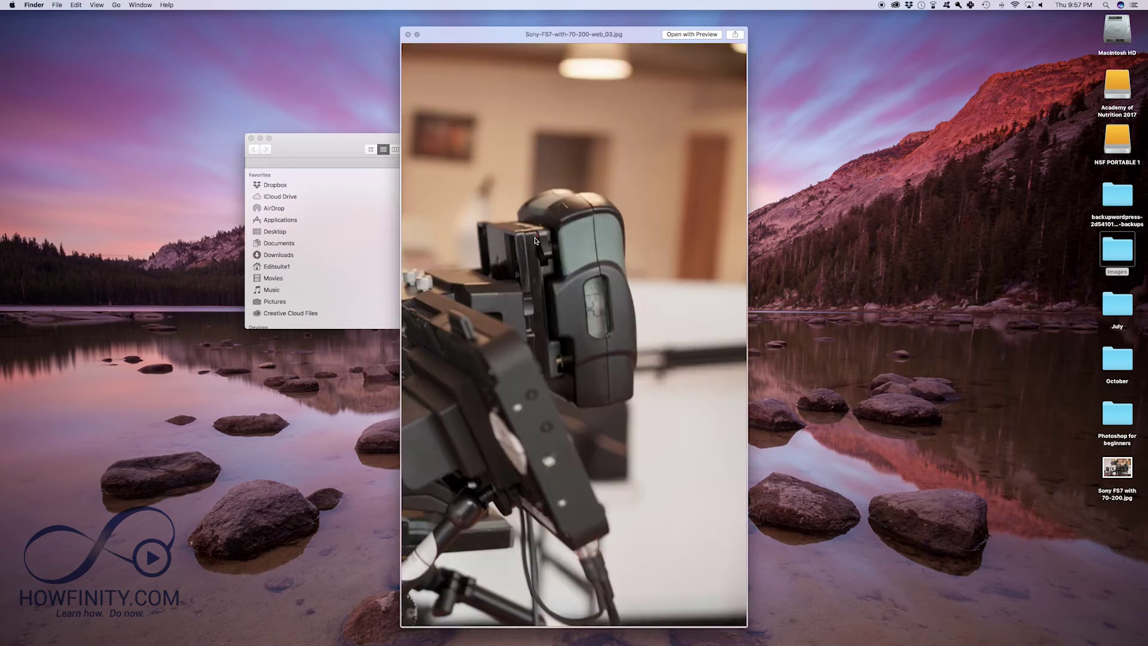
pyautogui.press('space')
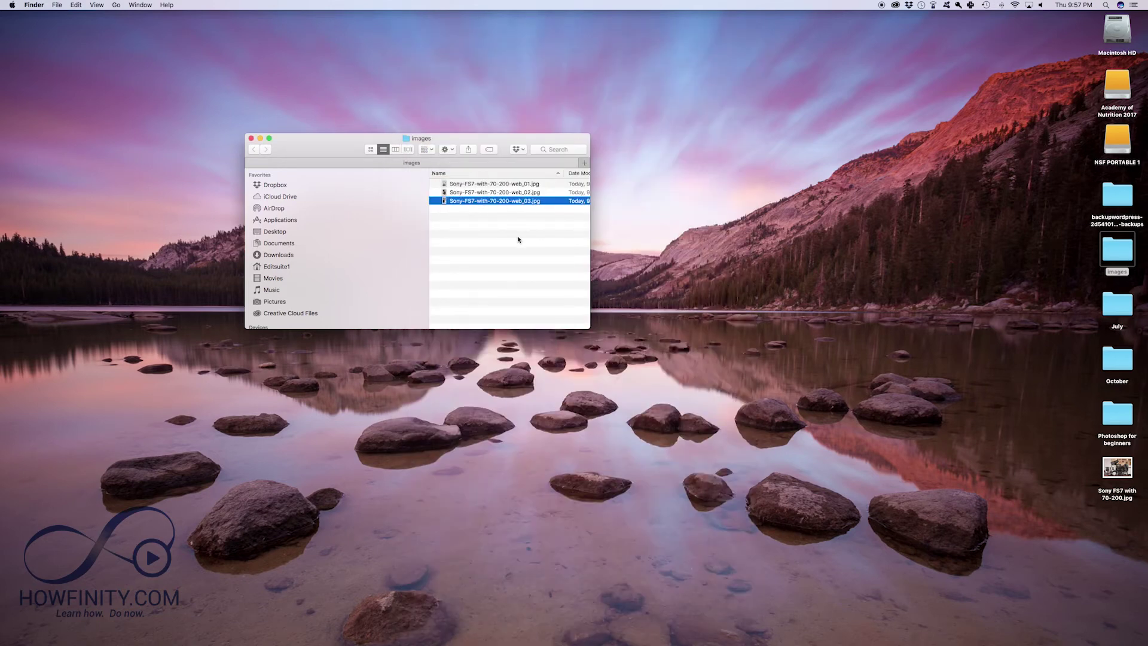
# Preview the original Sony FS7 with 70-200.jpg photo from the desktop
pyautogui.click(1116, 468)
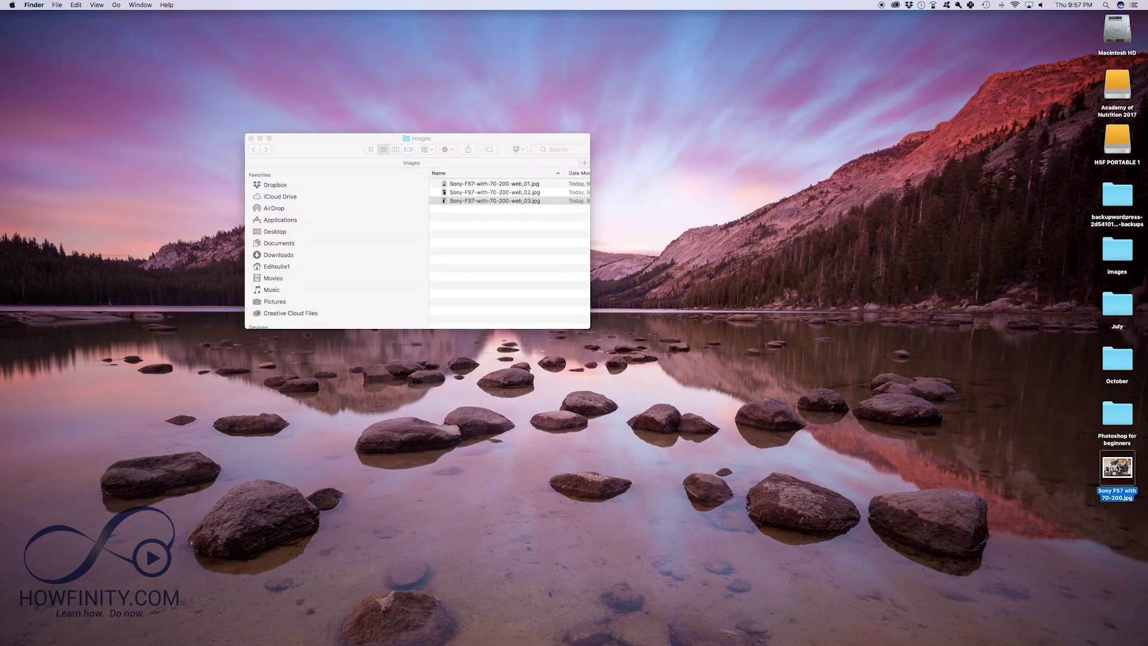
pyautogui.press('space')
pyautogui.press('space')
pyautogui.click(666, 346)
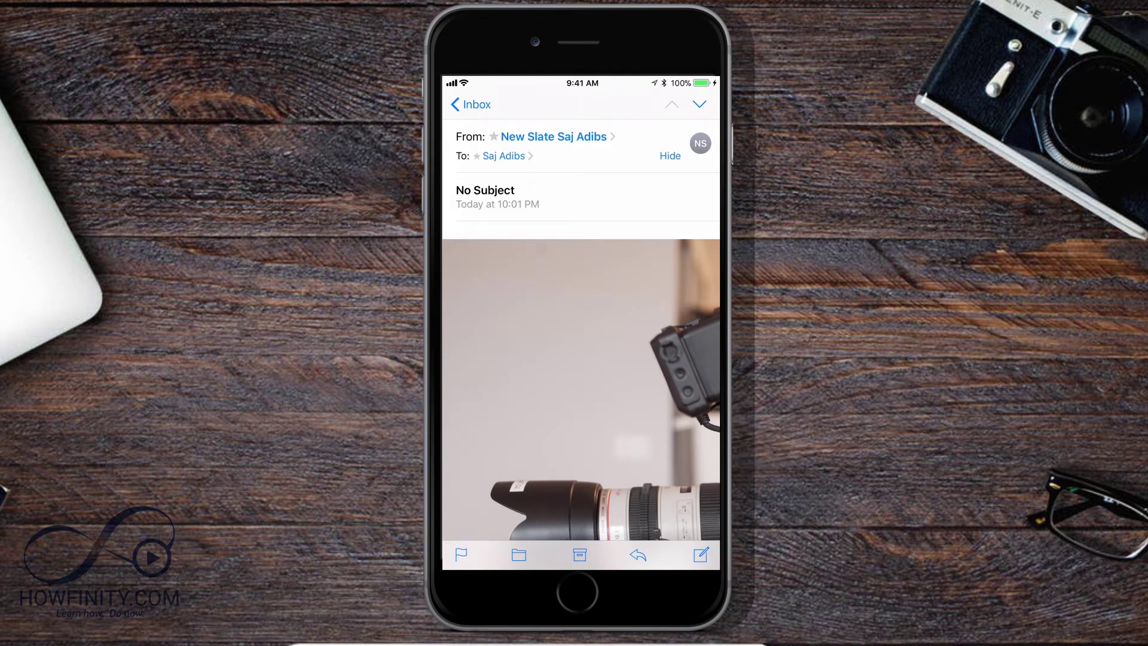
# Switch to Mail on the phone, check the emailed slices, then open the lens slice attachment and save it to the phone's photos
pyautogui.scroll(-5, 581, 334)
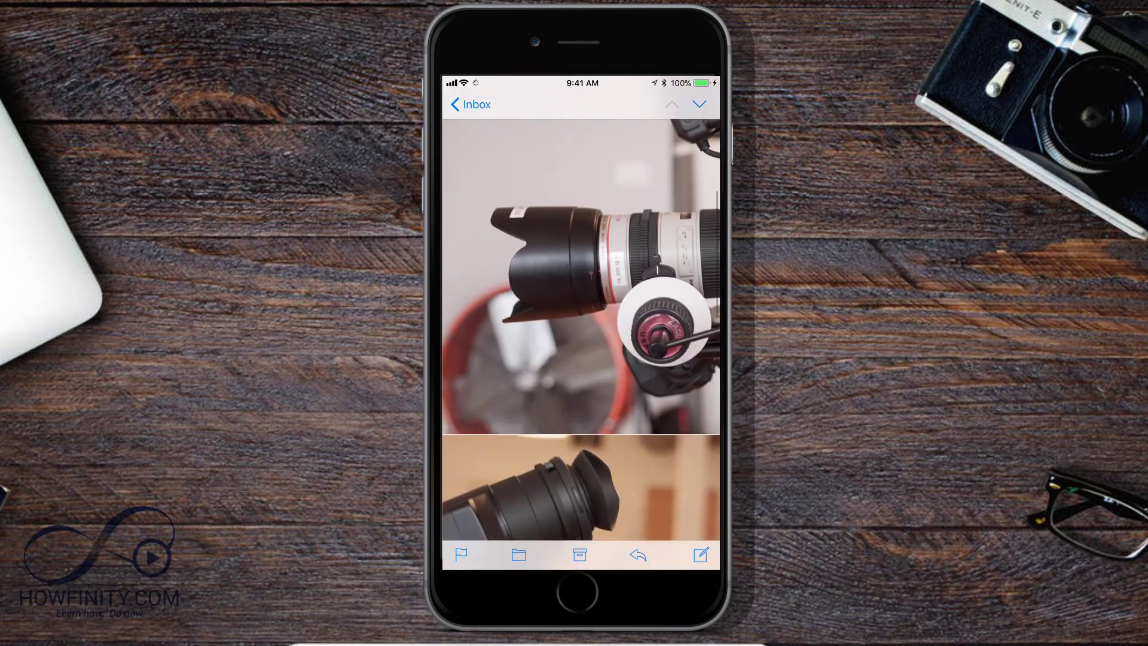
pyautogui.scroll(3, 581, 335)
pyautogui.click(581, 328)
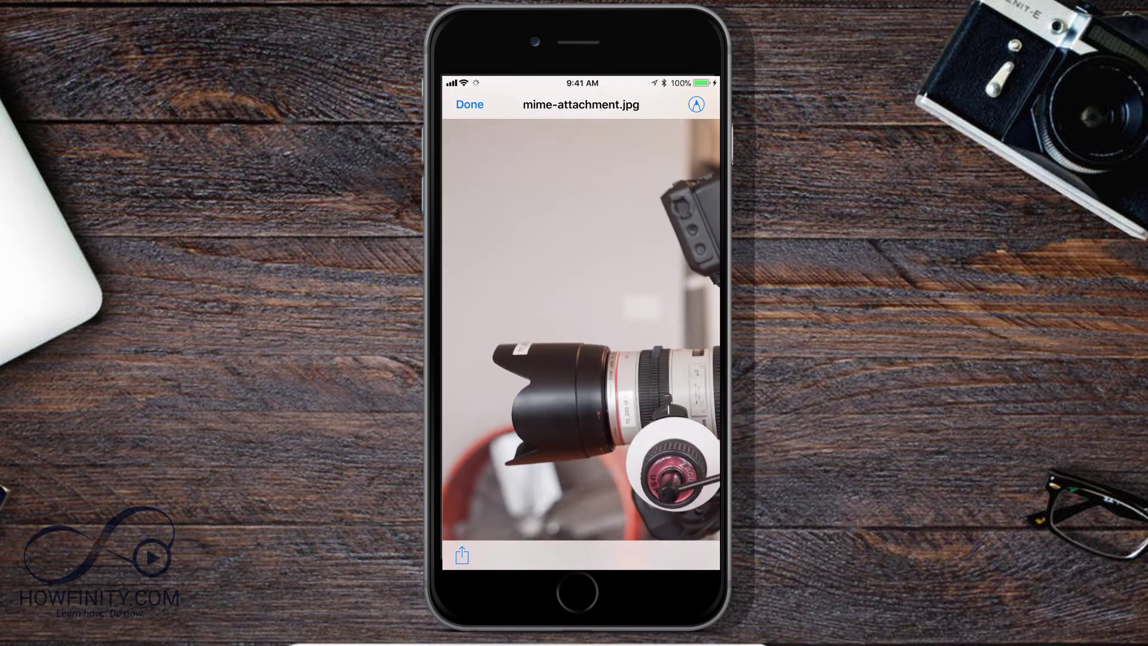
pyautogui.click(462, 555)
pyautogui.click(476, 470)
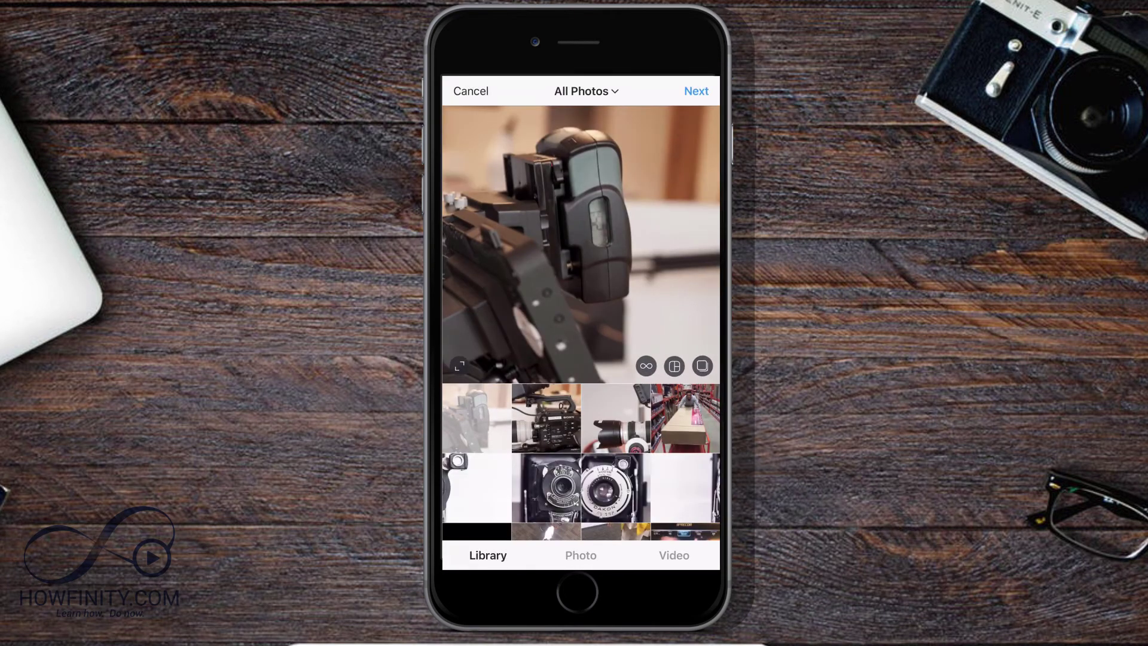
# Switch to Instagram, choose the lens slice for a new post, and change its square crop to the taller portrait fit
pyautogui.click(615, 418)
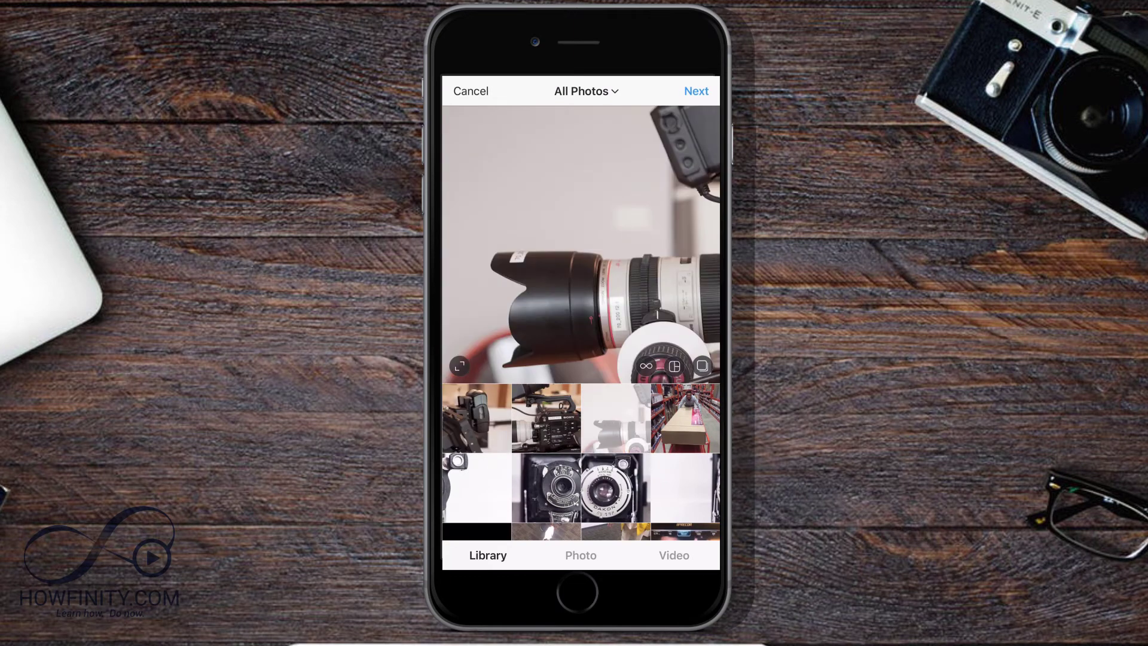
pyautogui.click(460, 365)
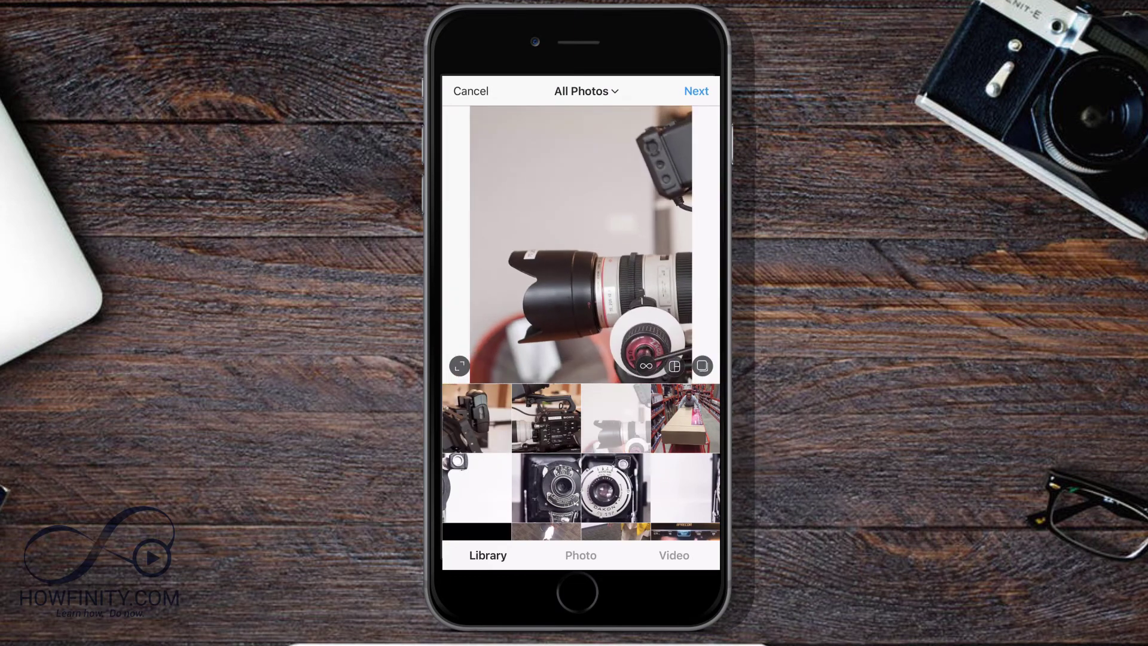
pyautogui.click(459, 366)
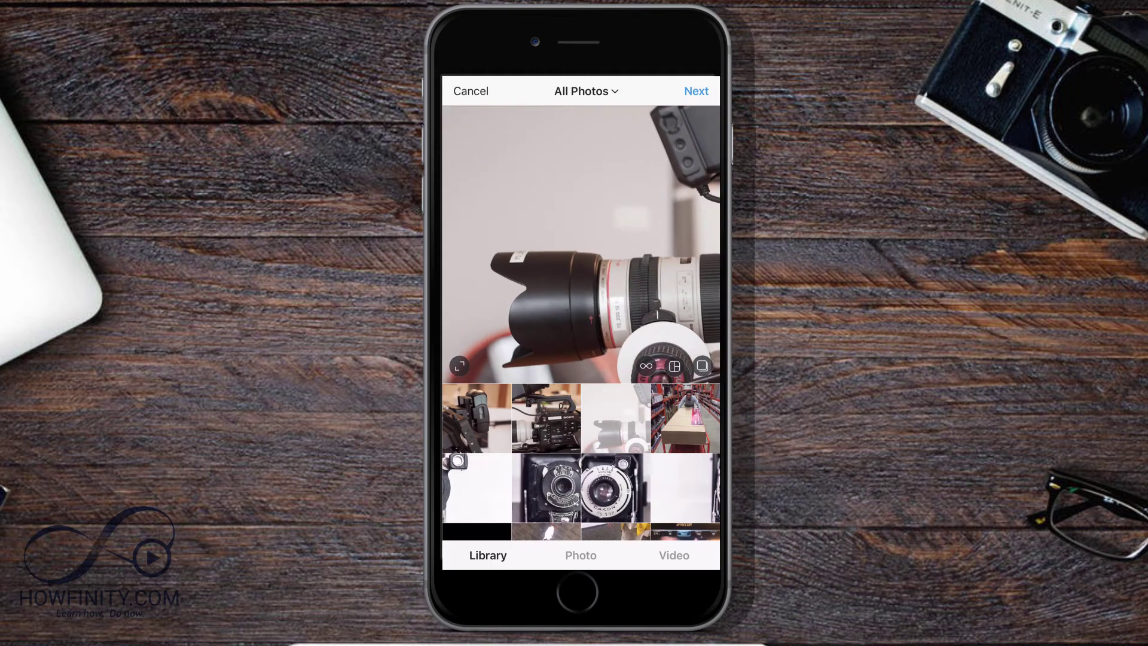
pyautogui.click(459, 366)
pyautogui.scroll(-3, 581, 244)
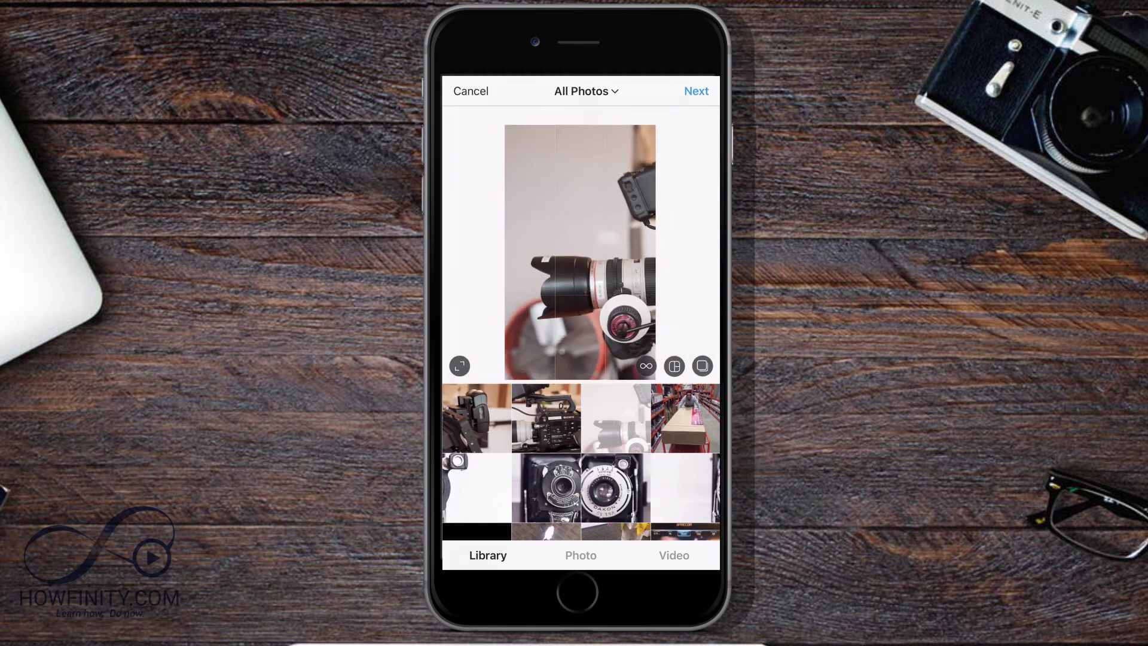
pyautogui.scroll(-3, 581, 245)
pyautogui.click(459, 366)
pyautogui.click(459, 366)
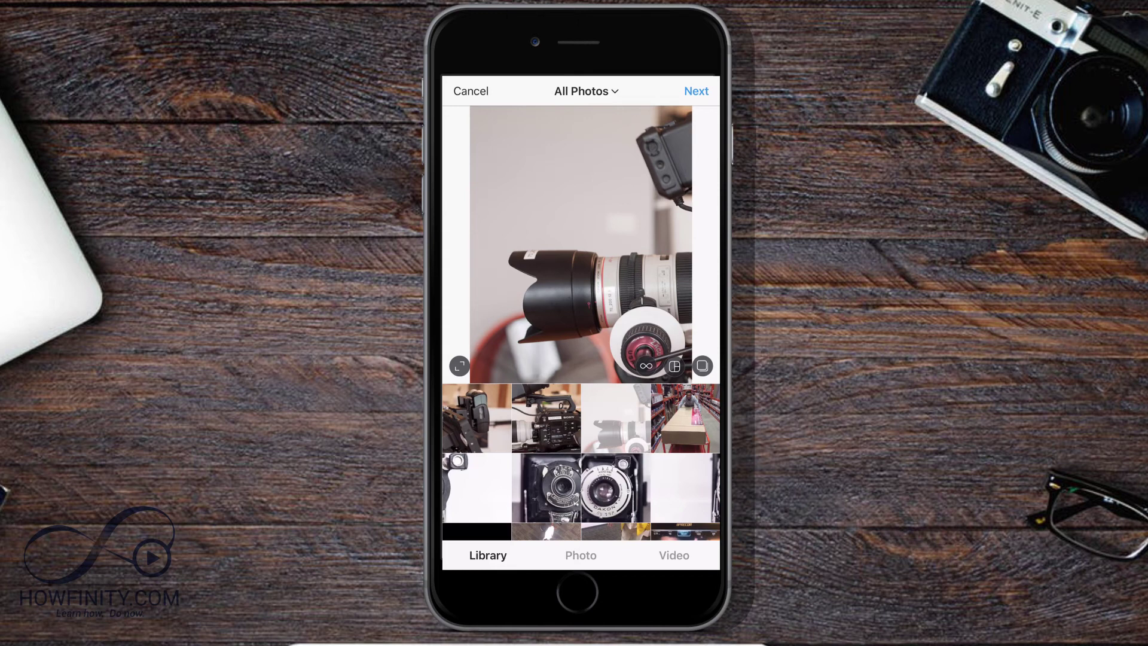
# Enable multiple selection and add the Sony camera body slice second and the rear camera slice third
pyautogui.click(702, 366)
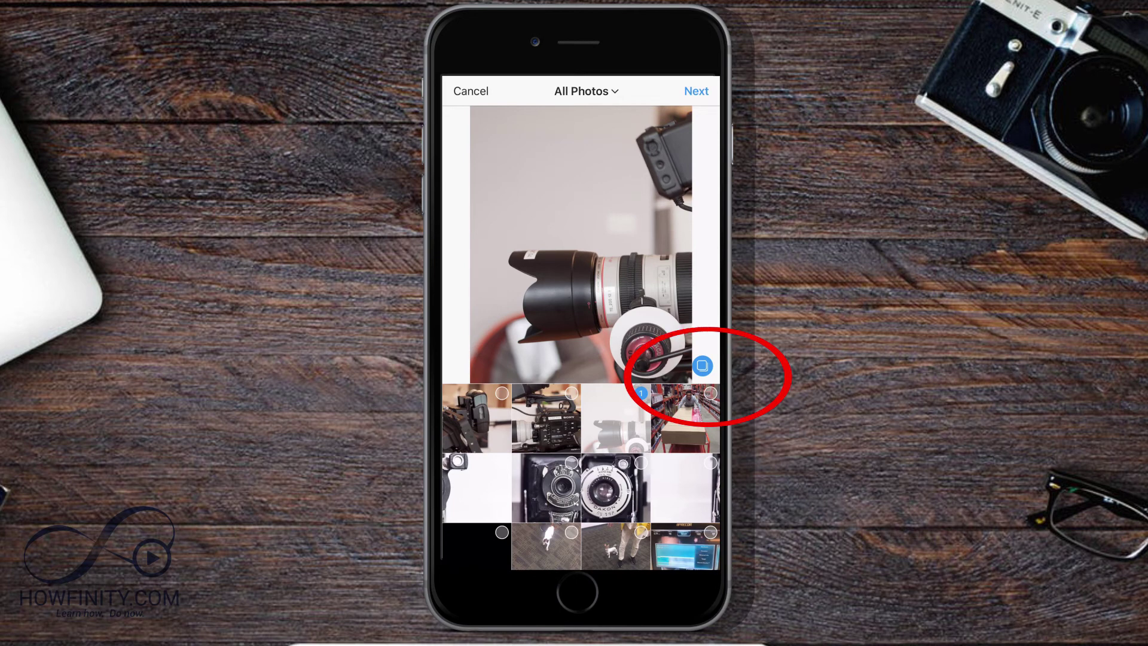
pyautogui.click(546, 418)
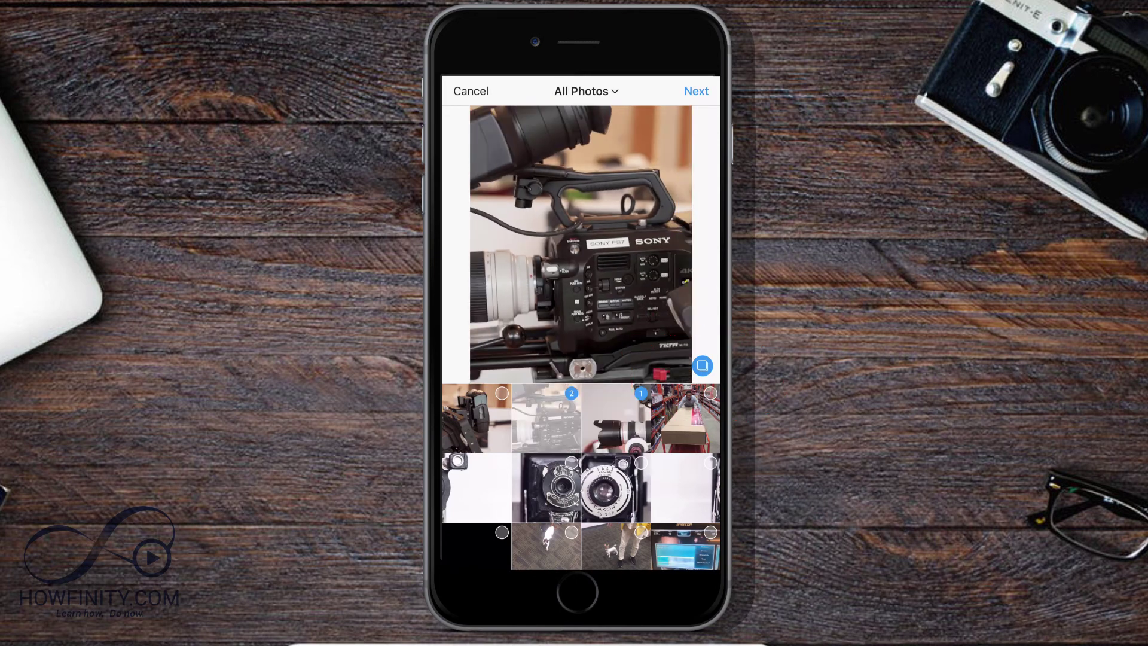
pyautogui.click(476, 419)
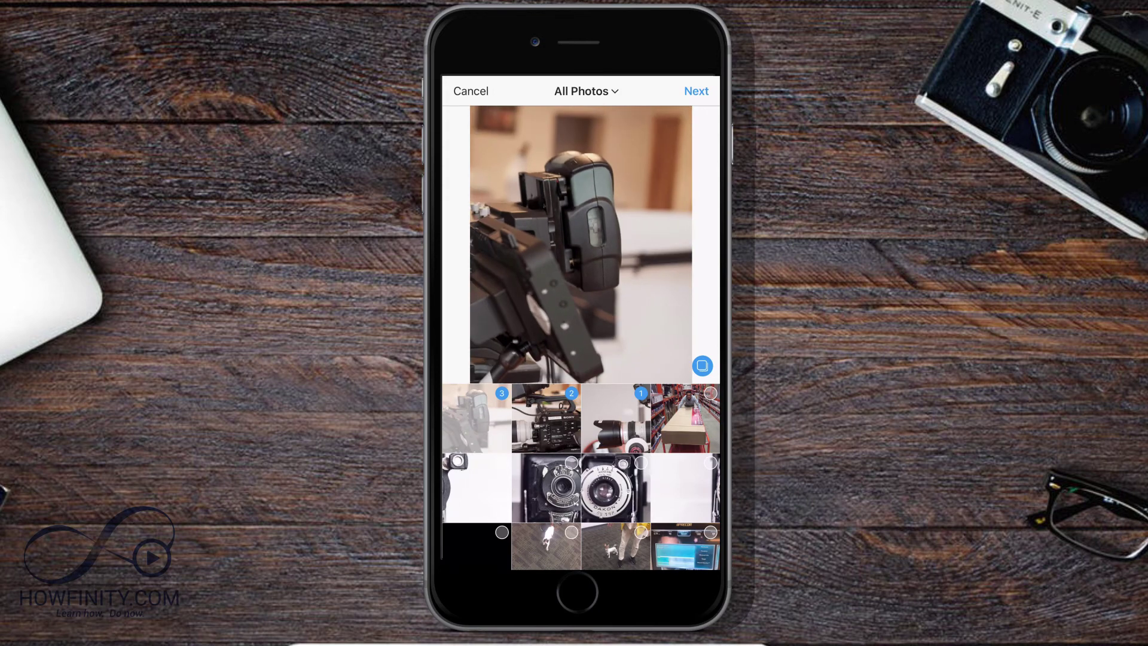
# Check that the three slices join seamlessly on the filter page, keep the Normal filter, and preview the images from the New Post page
pyautogui.click(695, 91)
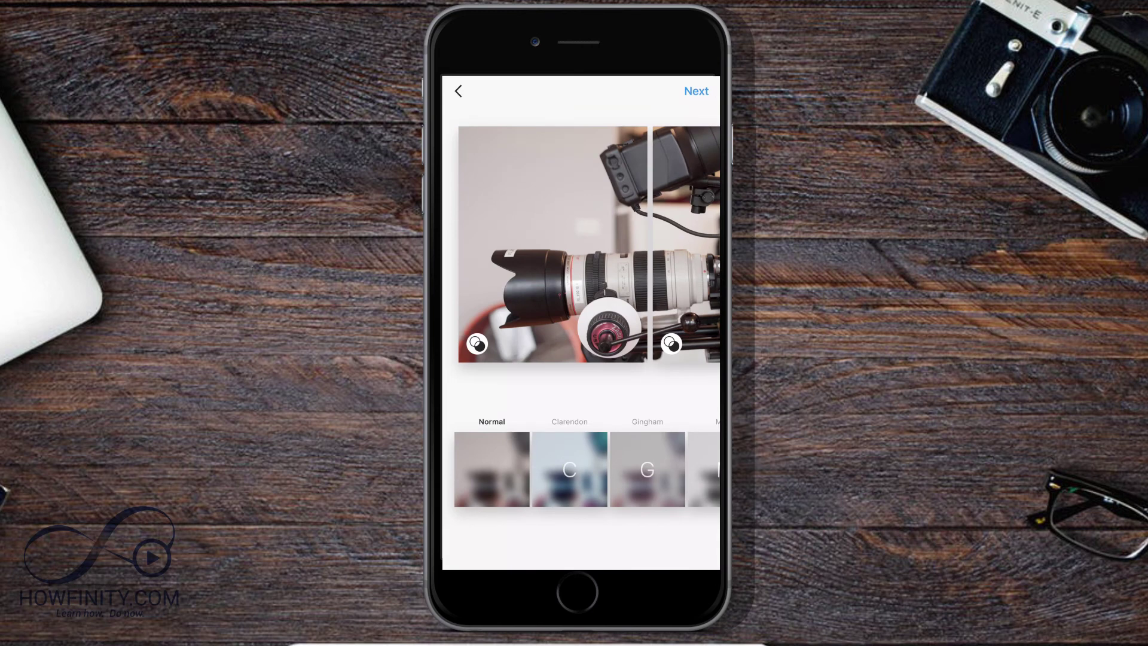
pyautogui.hscroll(6, 581, 244)
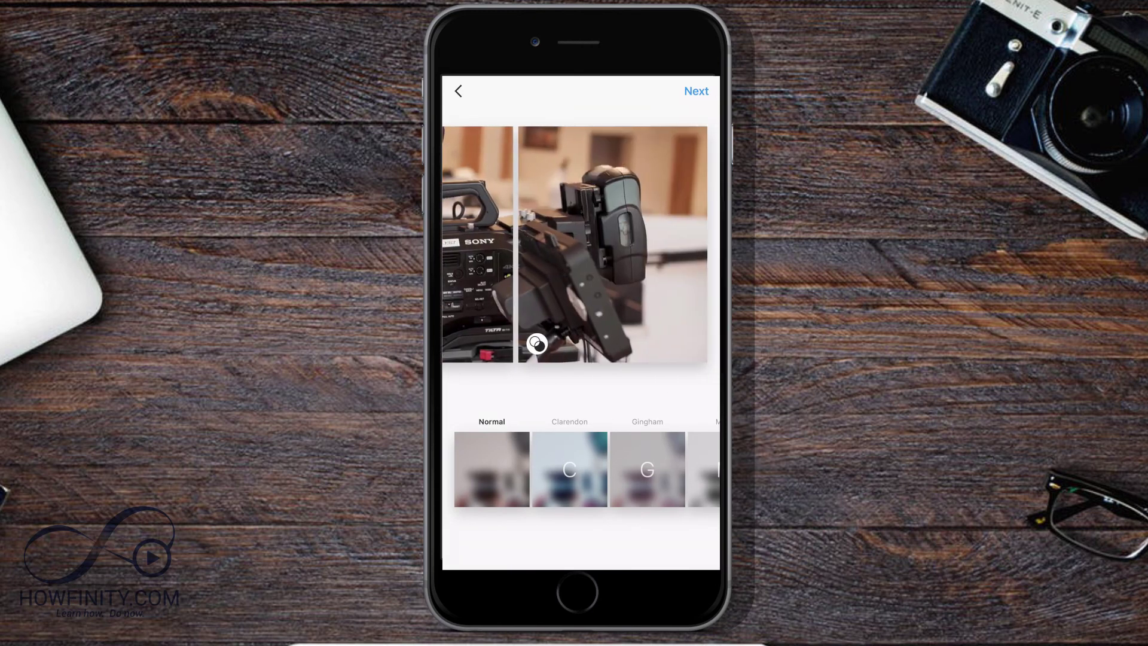
pyautogui.hscroll(-3, 581, 244)
pyautogui.hscroll(-3, 580, 244)
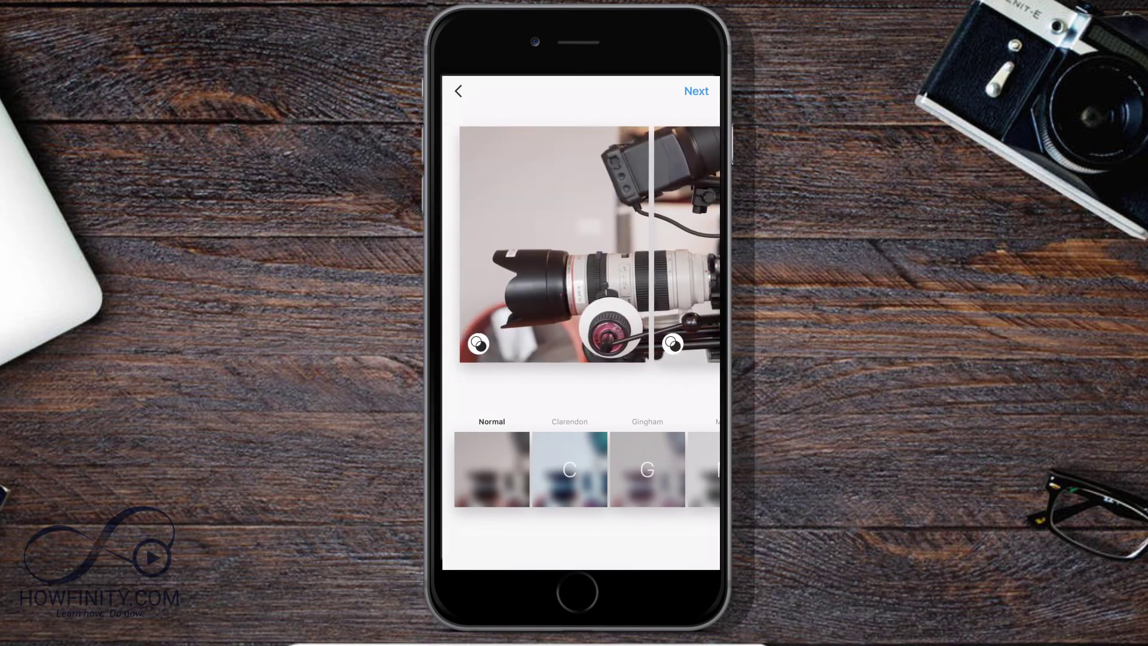
pyautogui.hscroll(6, 581, 244)
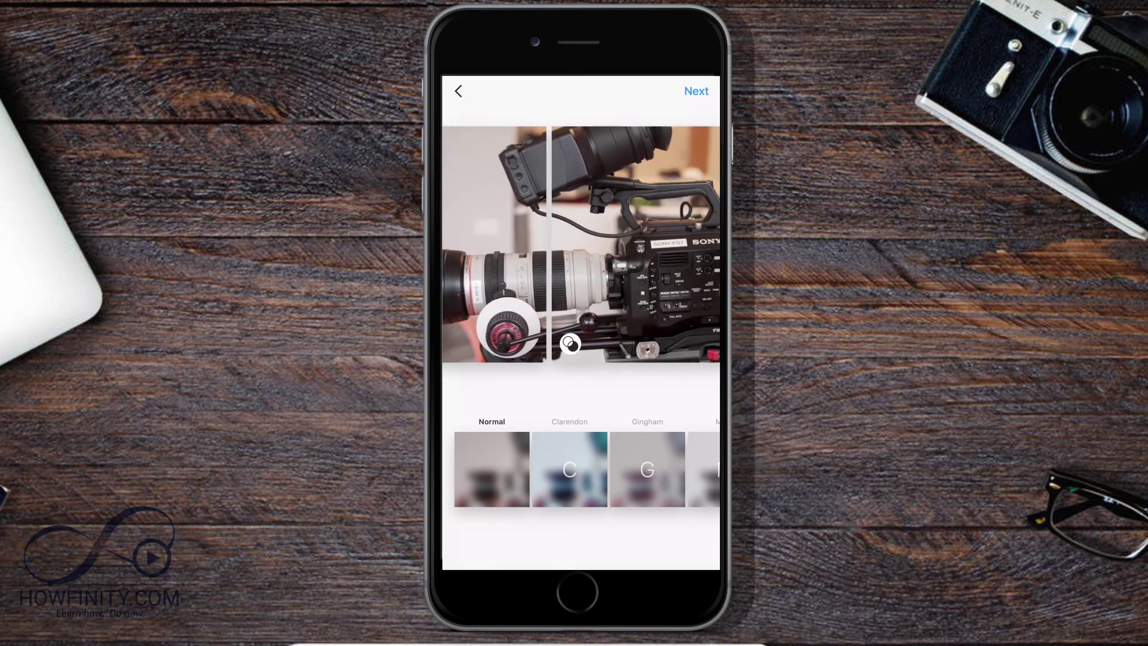
pyautogui.hscroll(-3, 580, 243)
pyautogui.hscroll(-3, 581, 244)
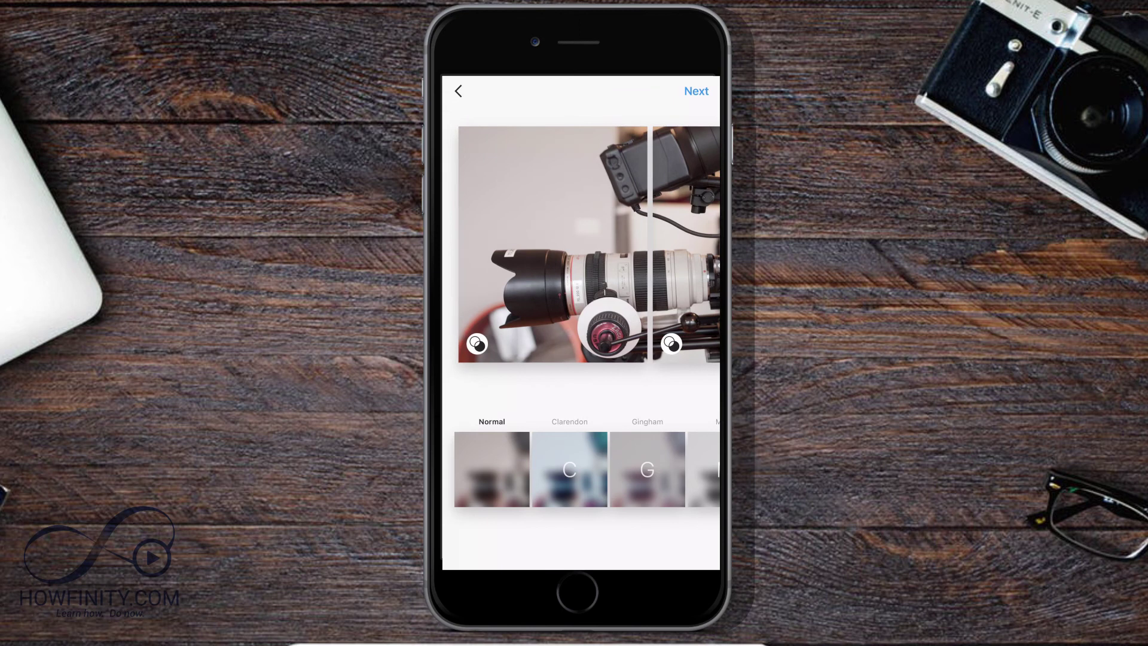
pyautogui.click(696, 91)
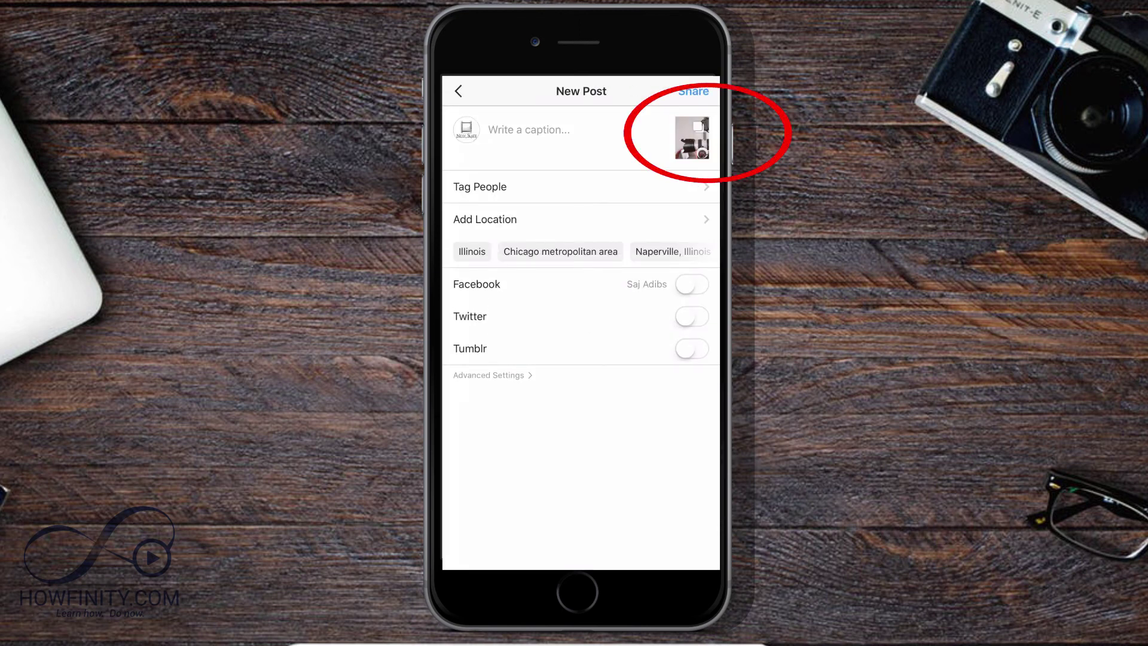
pyautogui.click(692, 137)
pyautogui.hscroll(3, 581, 323)
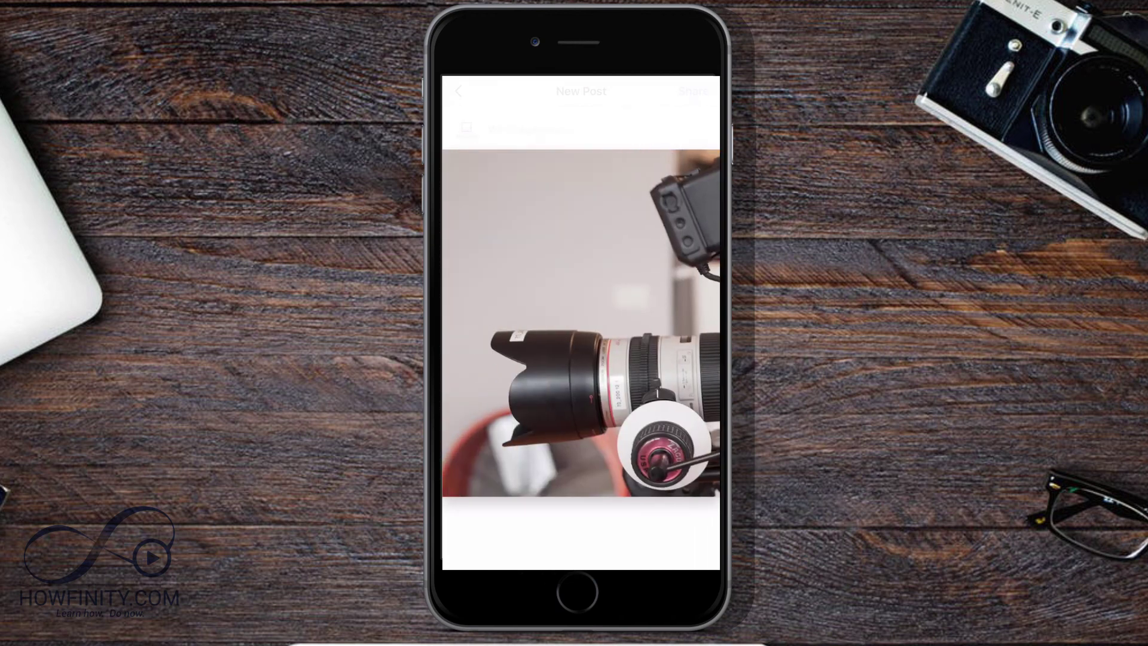
# Caption the post "The #fs7 rig in this fun seamless multi image post. Pan around the picture to see the full rig #sonyfs7 #cameraop #dp #dop #sony #cinmetographer"
pyautogui.click(529, 130)
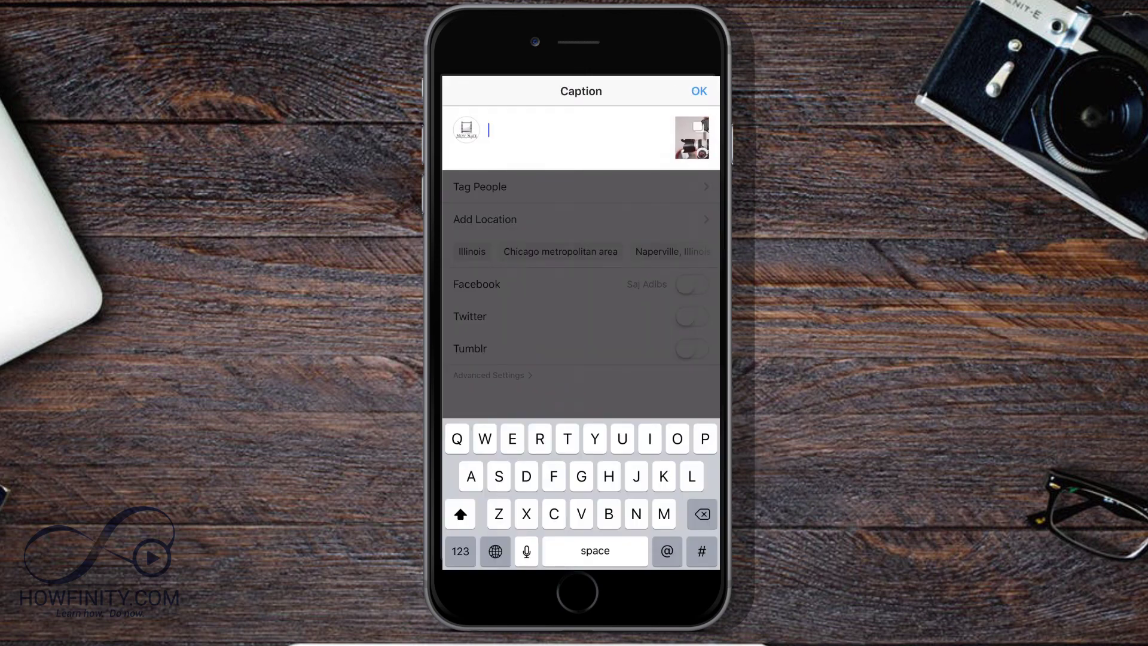
pyautogui.write('The #fs7 rig in this fun seamless multi image post. ')
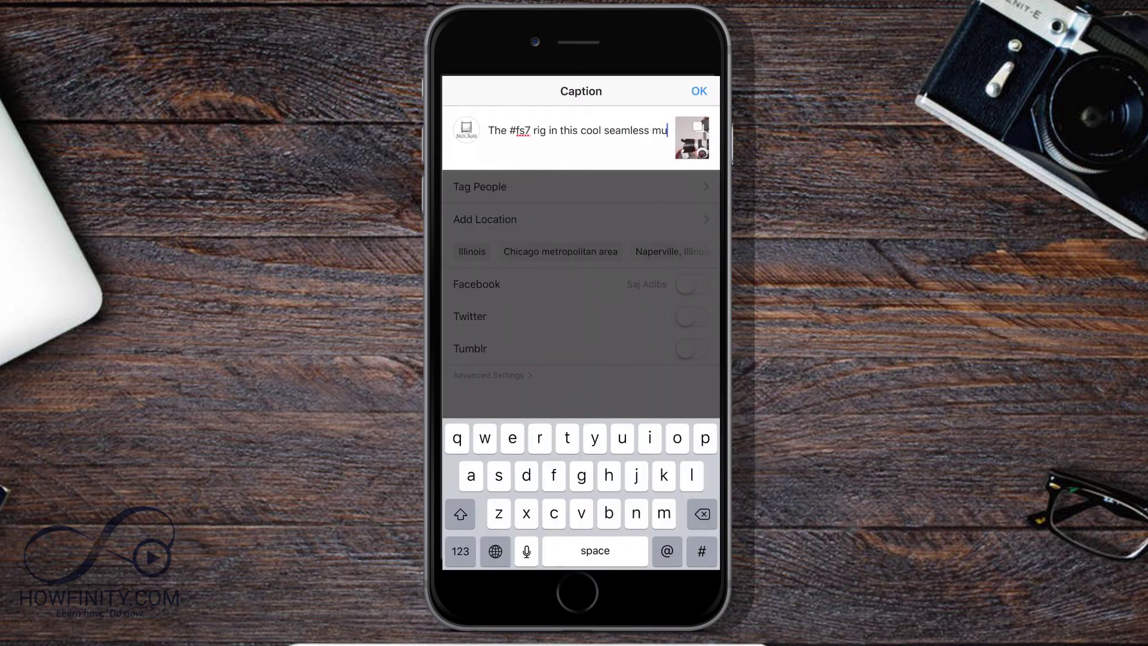
pyautogui.write('Pan around the picture to see the full rig #sonyfs7 #cameraop #dp #dop #sony #cinmetographer')
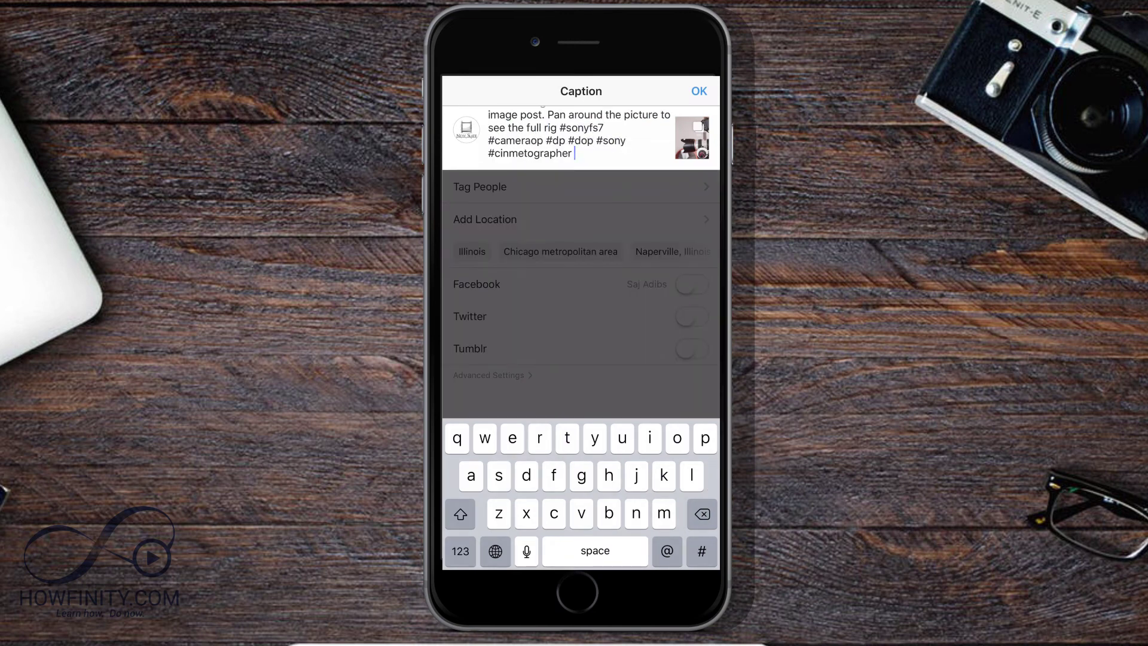
pyautogui.click(699, 92)
# Share the post to Instagram and pan the published carousel from the lens slice to the camera body slice
pyautogui.click(693, 91)
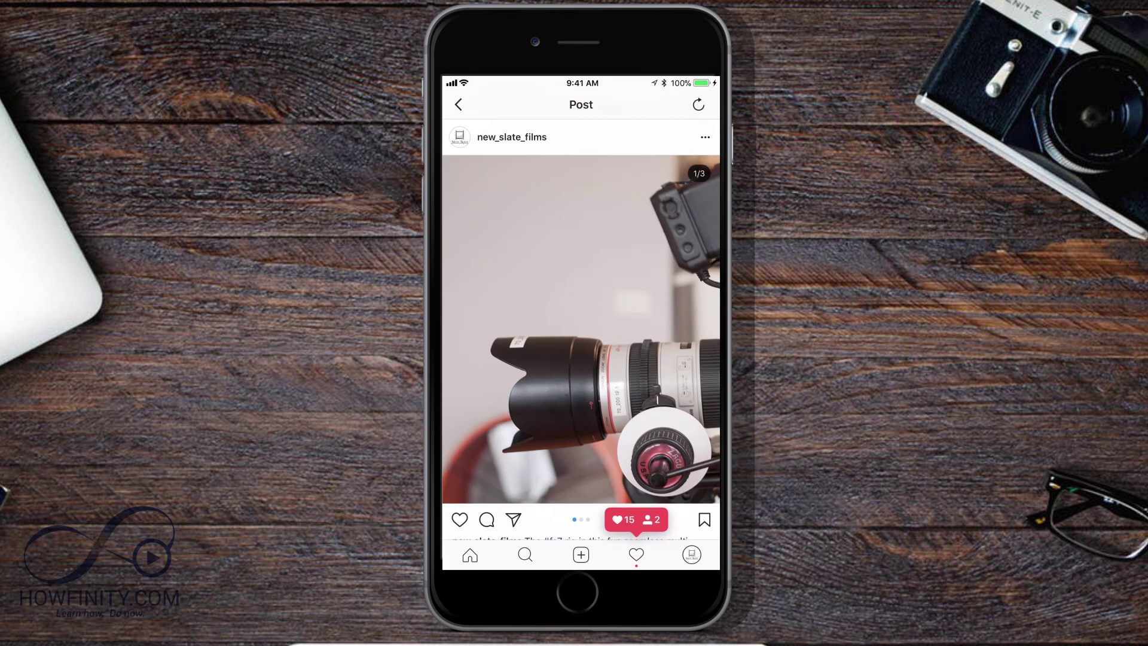
pyautogui.moveTo(664, 335); pyautogui.dragTo(478, 335)
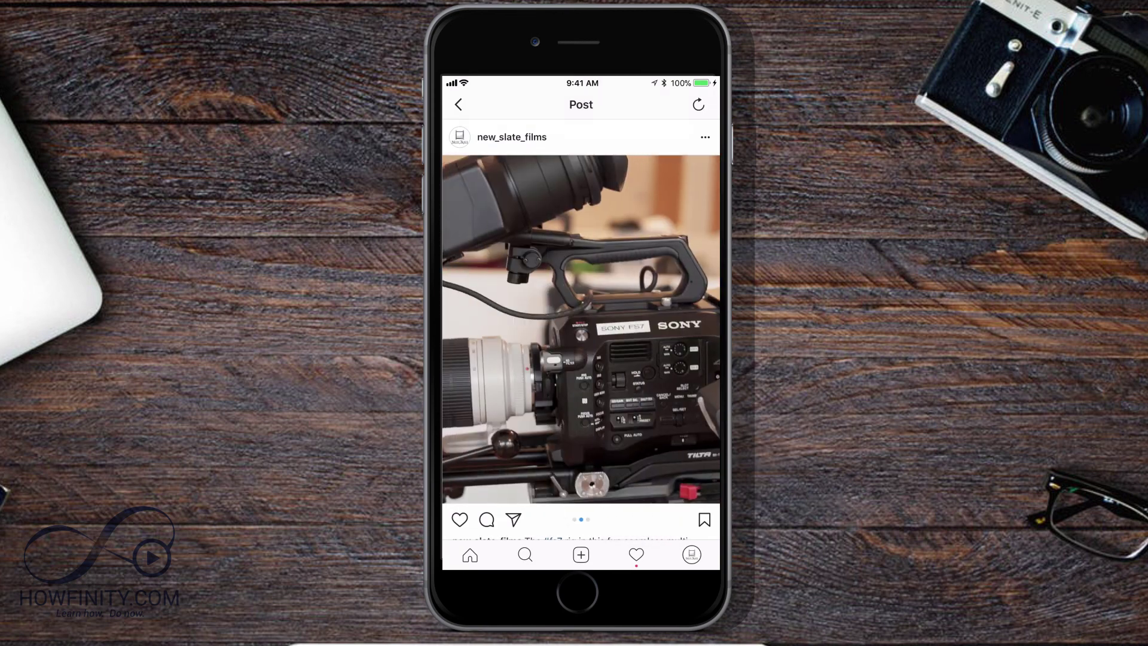